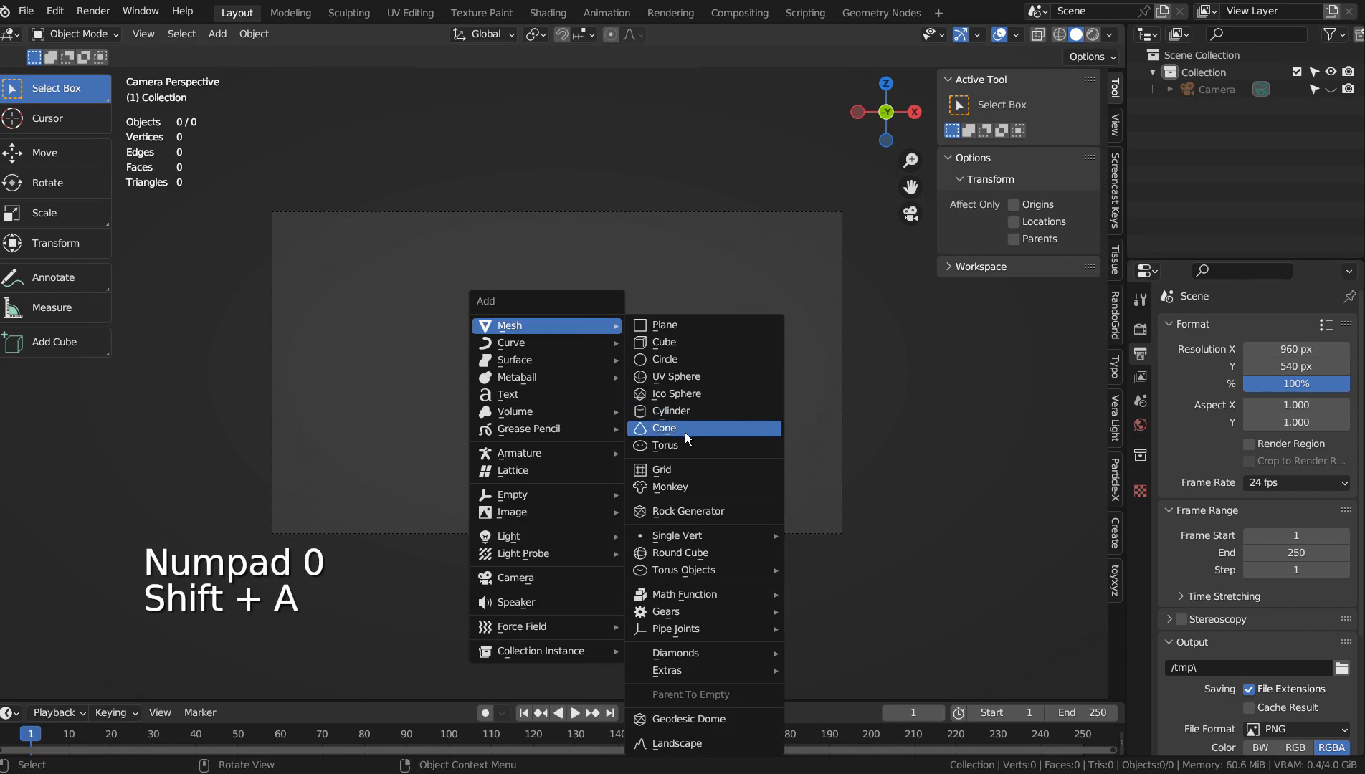
# - Add a UV sphere and stretch it along the X axis by about 2.45
pyautogui.click(685, 377)
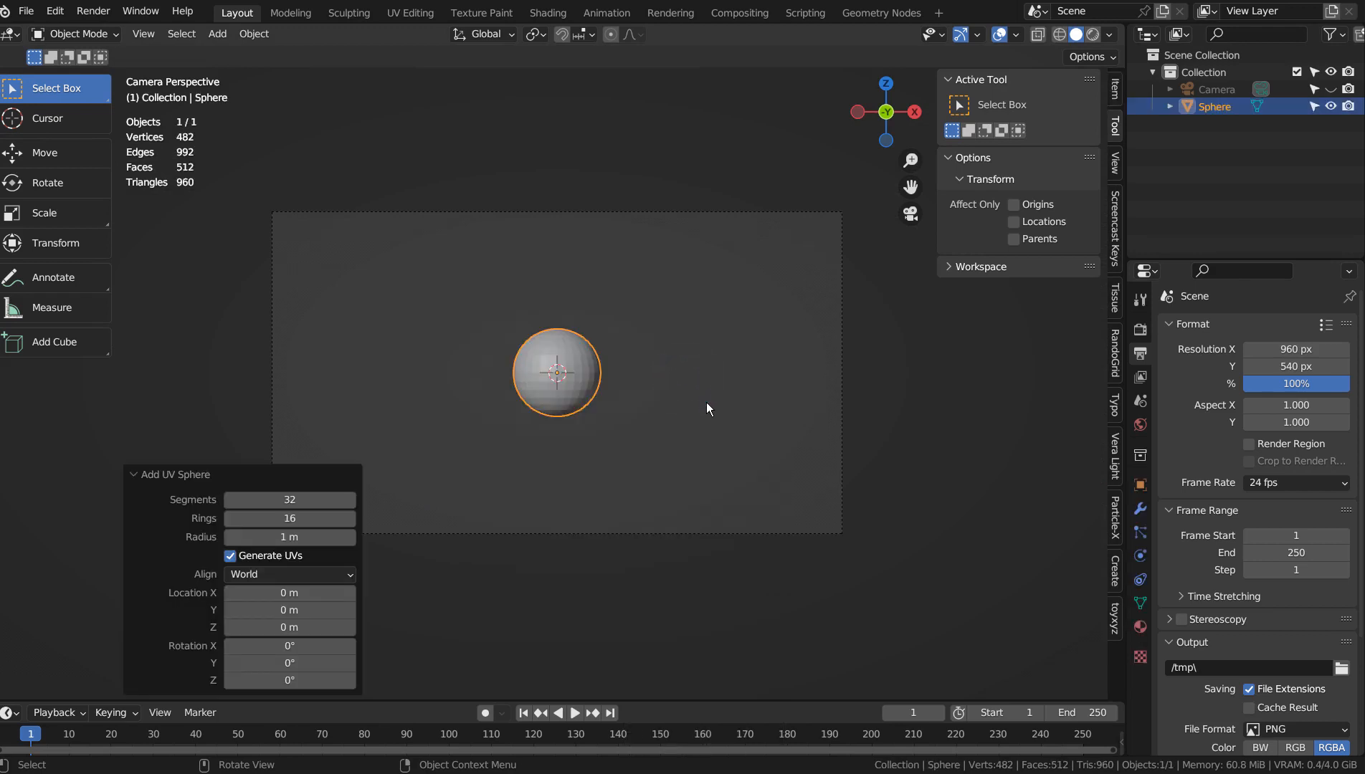
pyautogui.press('s')
pyautogui.press('x')
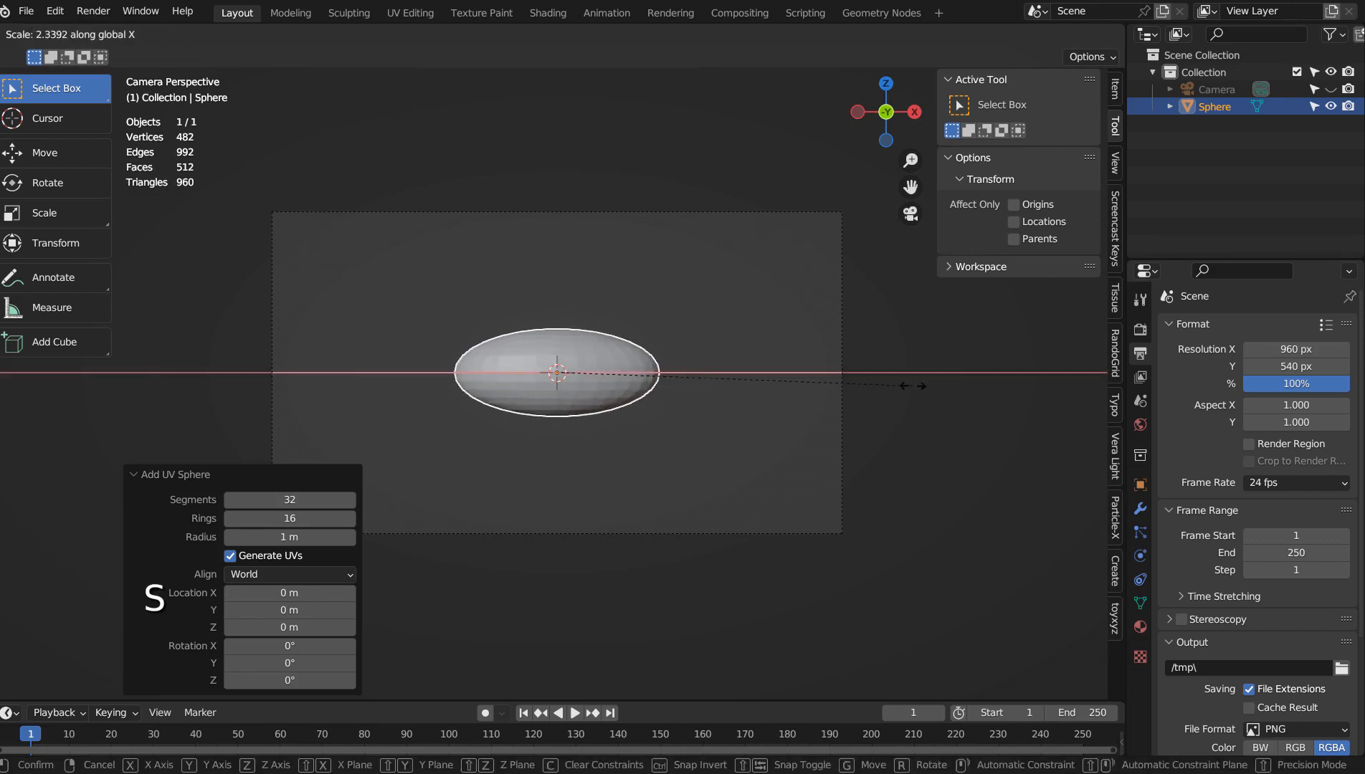
pyautogui.click(929, 408)
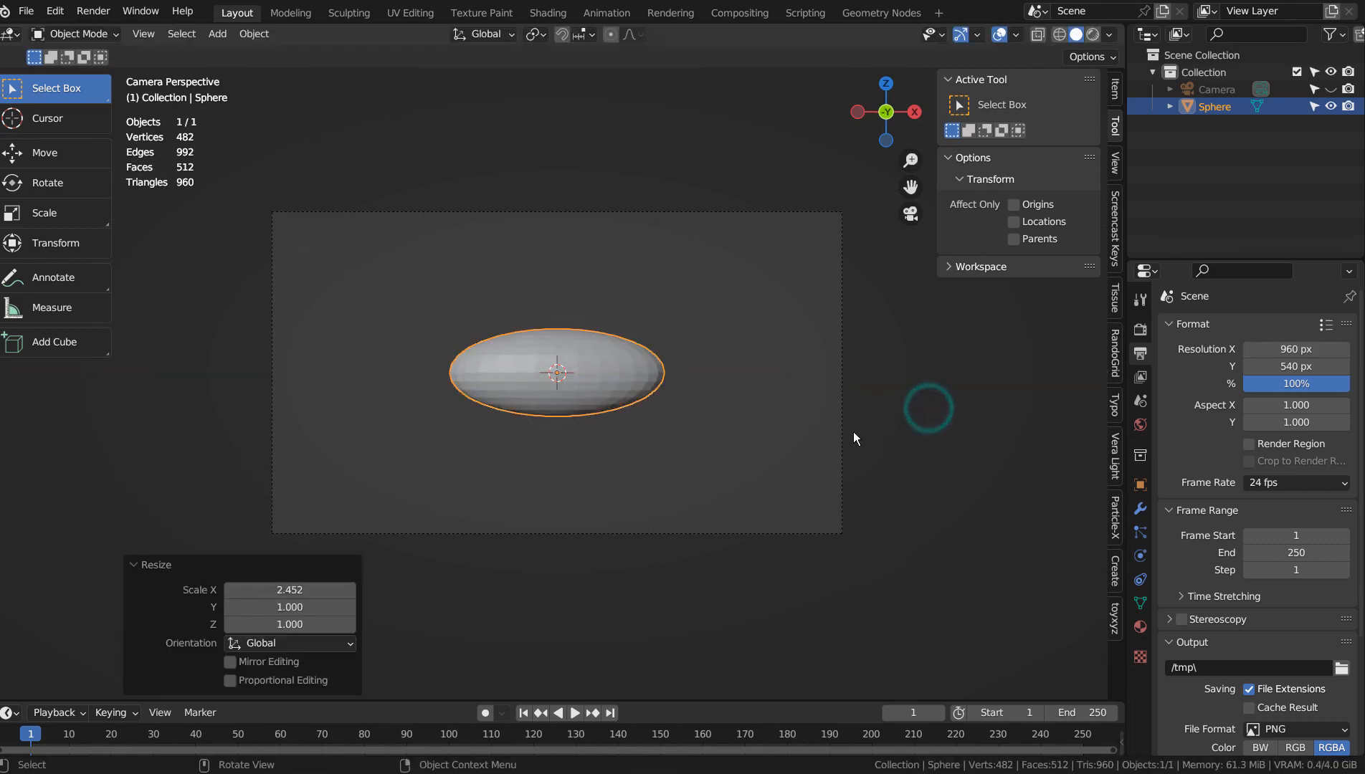
# - Add a ground plane, scale it up by about 3.11 and again by about 2.32, and lower it about 0.08 m
pyautogui.hotkey('shift', 'a')
pyautogui.moveTo(854, 433)
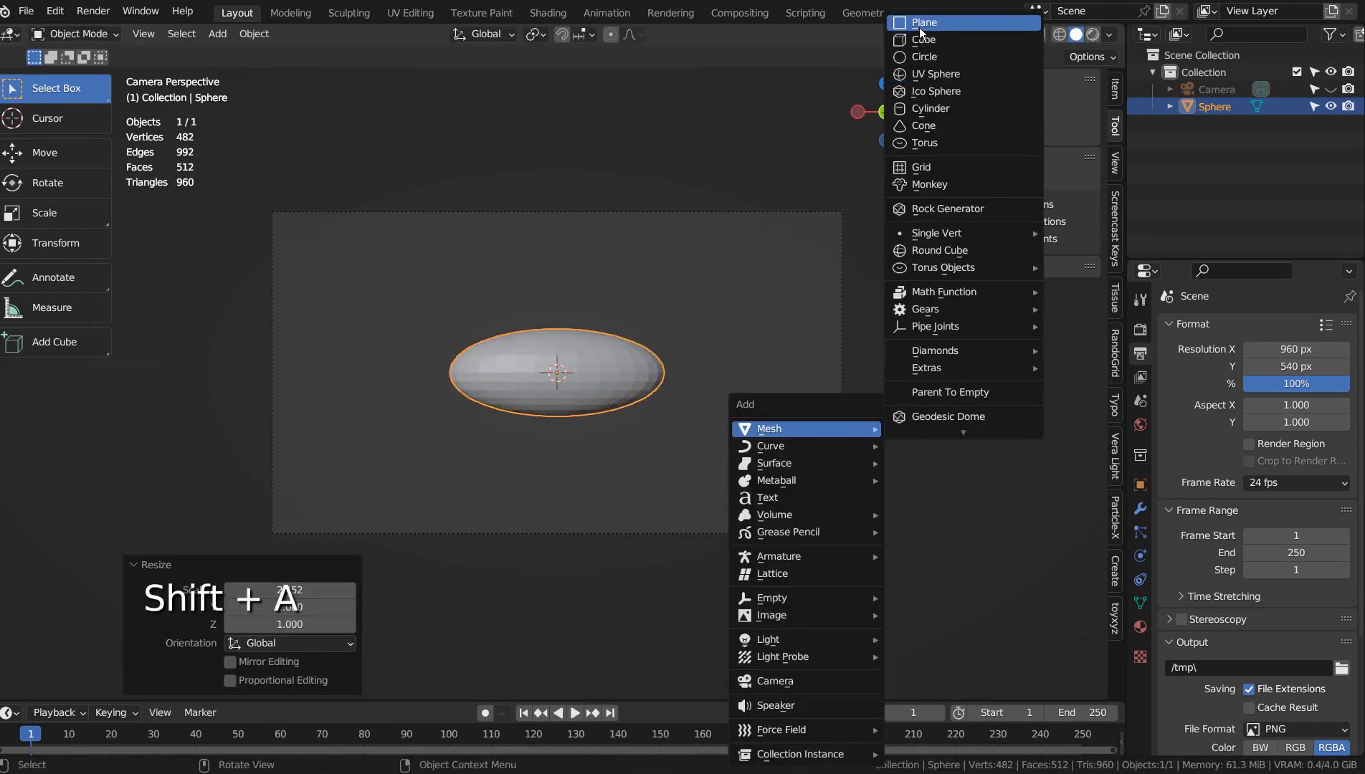
pyautogui.click(925, 29)
pyautogui.press('s')
pyautogui.click(600, 436)
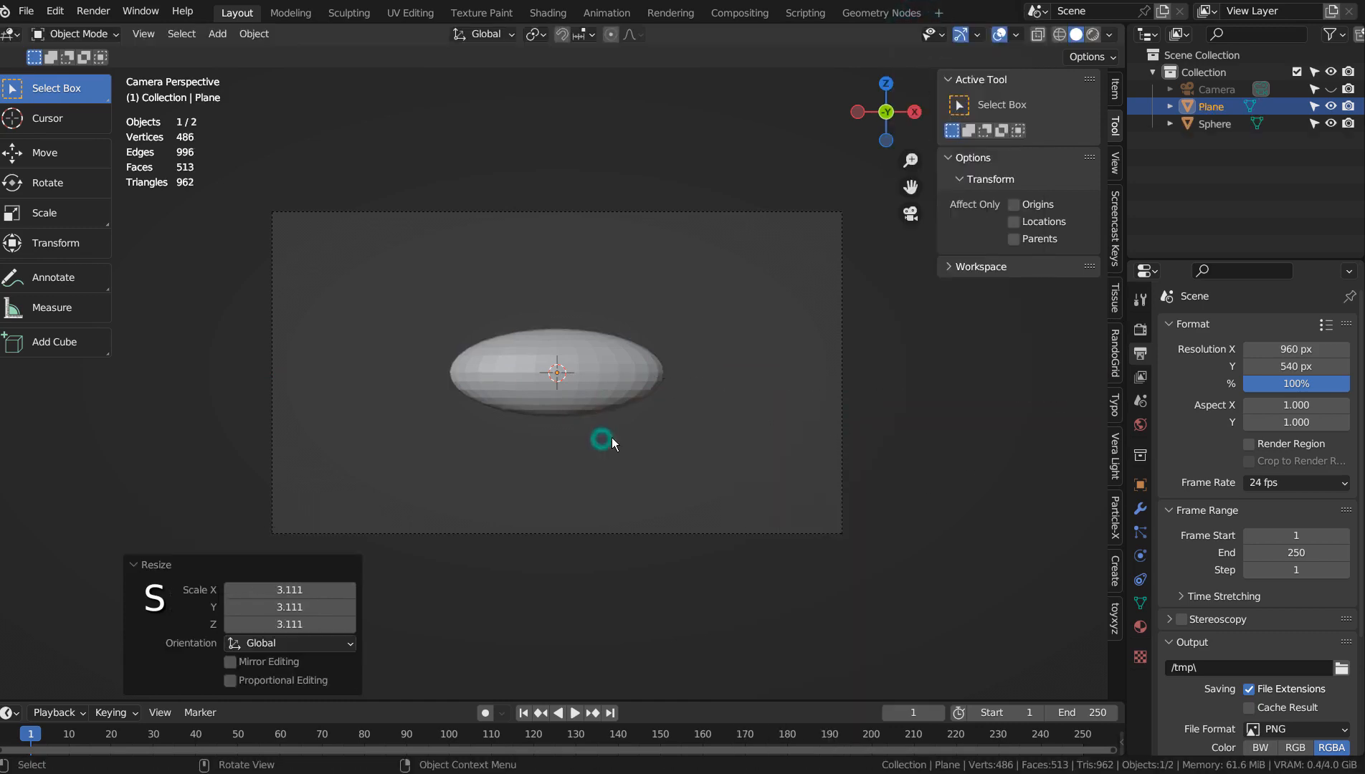
pyautogui.press('g')
pyautogui.press('z')
pyautogui.click(612, 446)
pyautogui.press('s')
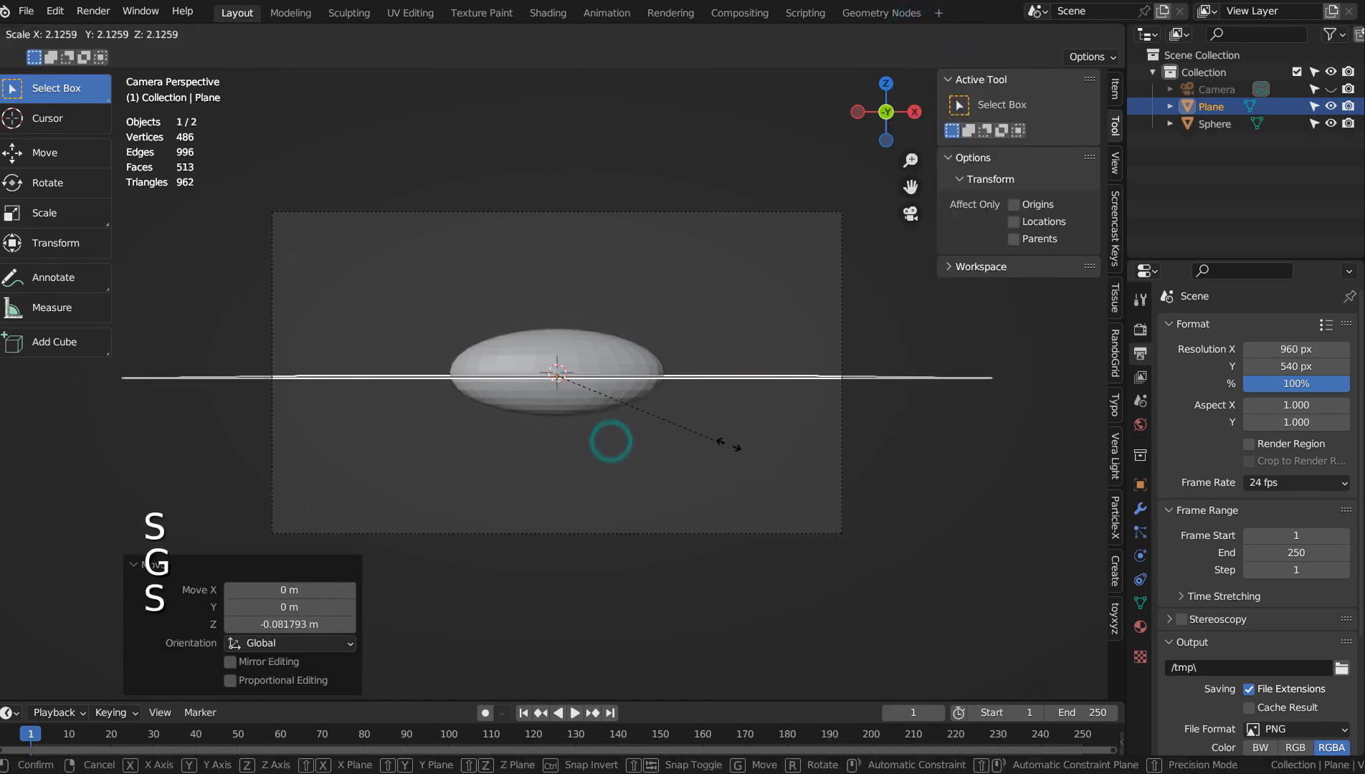
pyautogui.click(737, 448)
# - Add a cube and, in top view, move it behind the ellipsoid near the plane's far edge
pyautogui.moveTo(727, 378); pyautogui.dragTo(858, 230, button='middle')
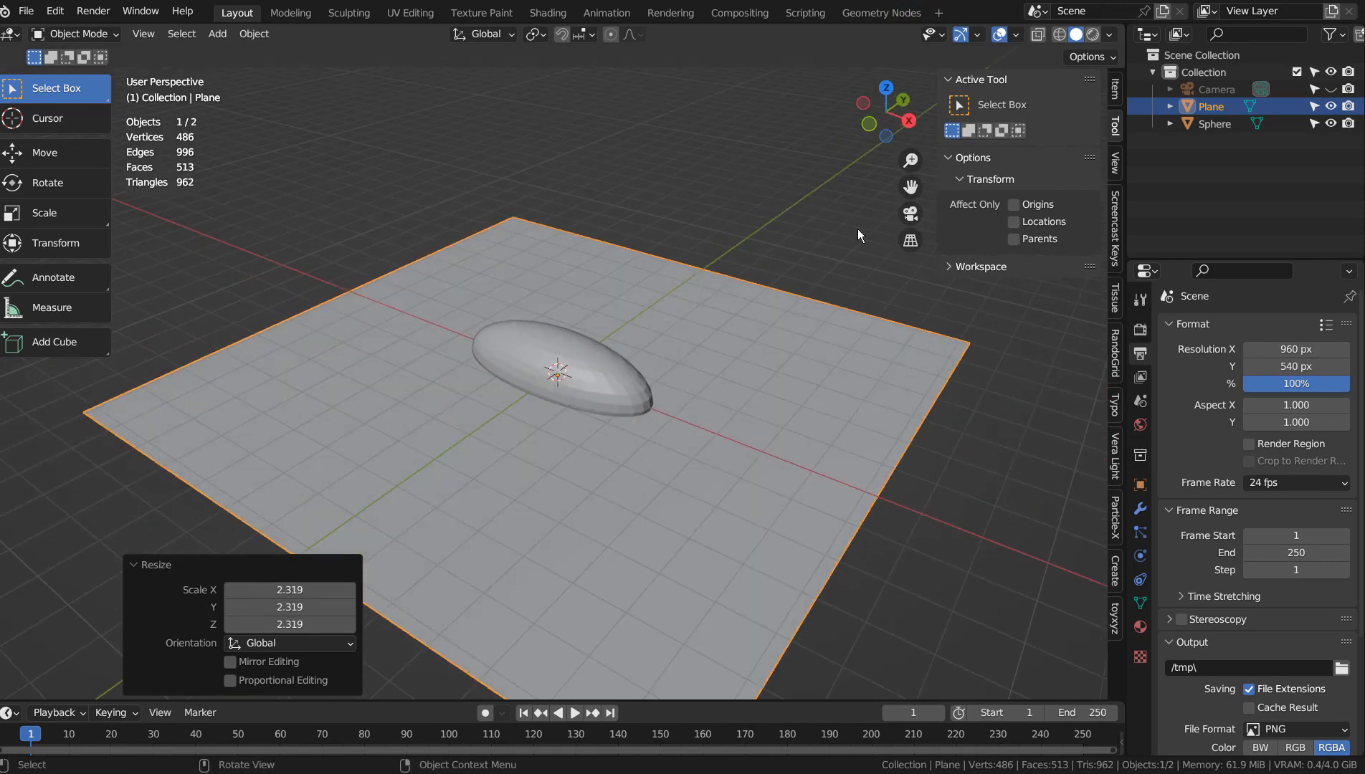
pyautogui.hotkey('shift', 'a')
pyautogui.click(925, 244)
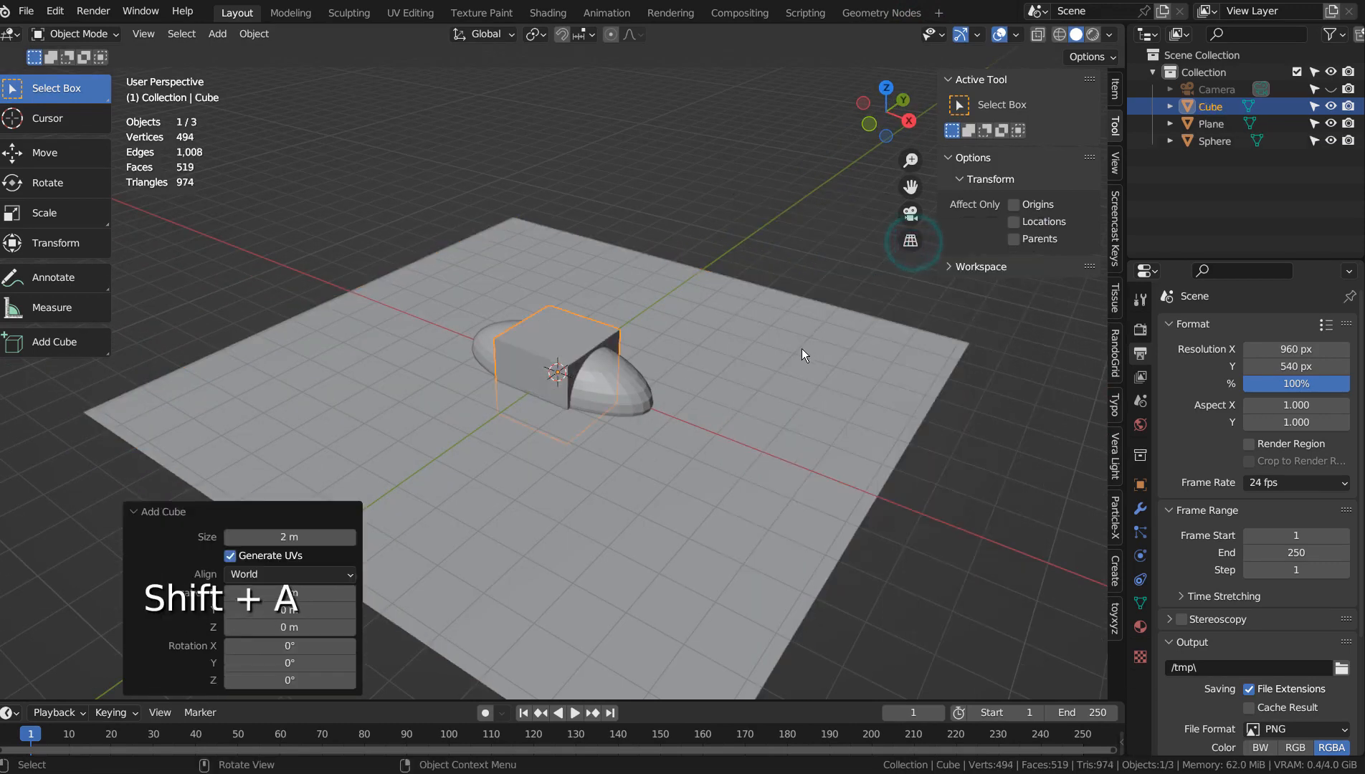
pyautogui.press('KP_7')
pyautogui.press('g')
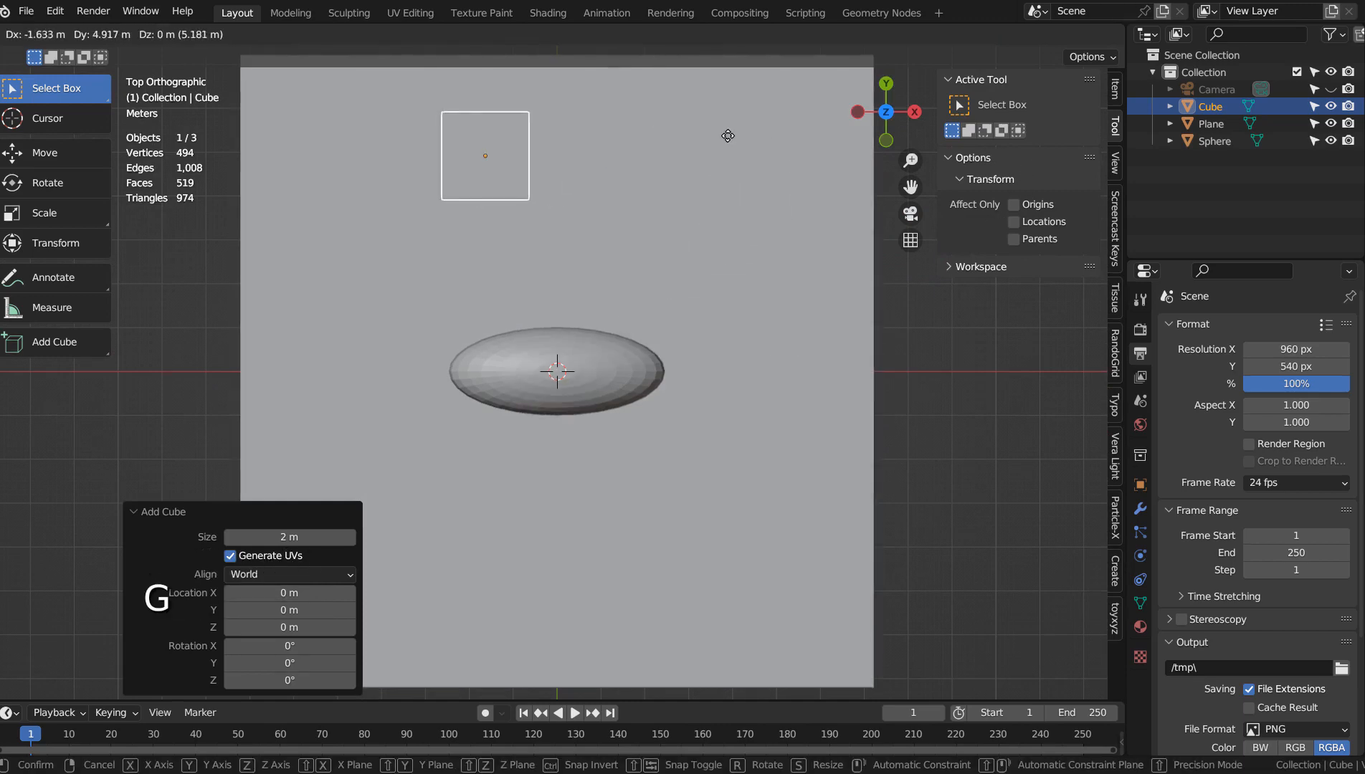
pyautogui.click(775, 142)
# - Move the ellipsoid about 2.79 m along X and -0.42 m along Y, and bring the cube about 1.11 m closer along Y
pyautogui.click(583, 372)
pyautogui.press('g')
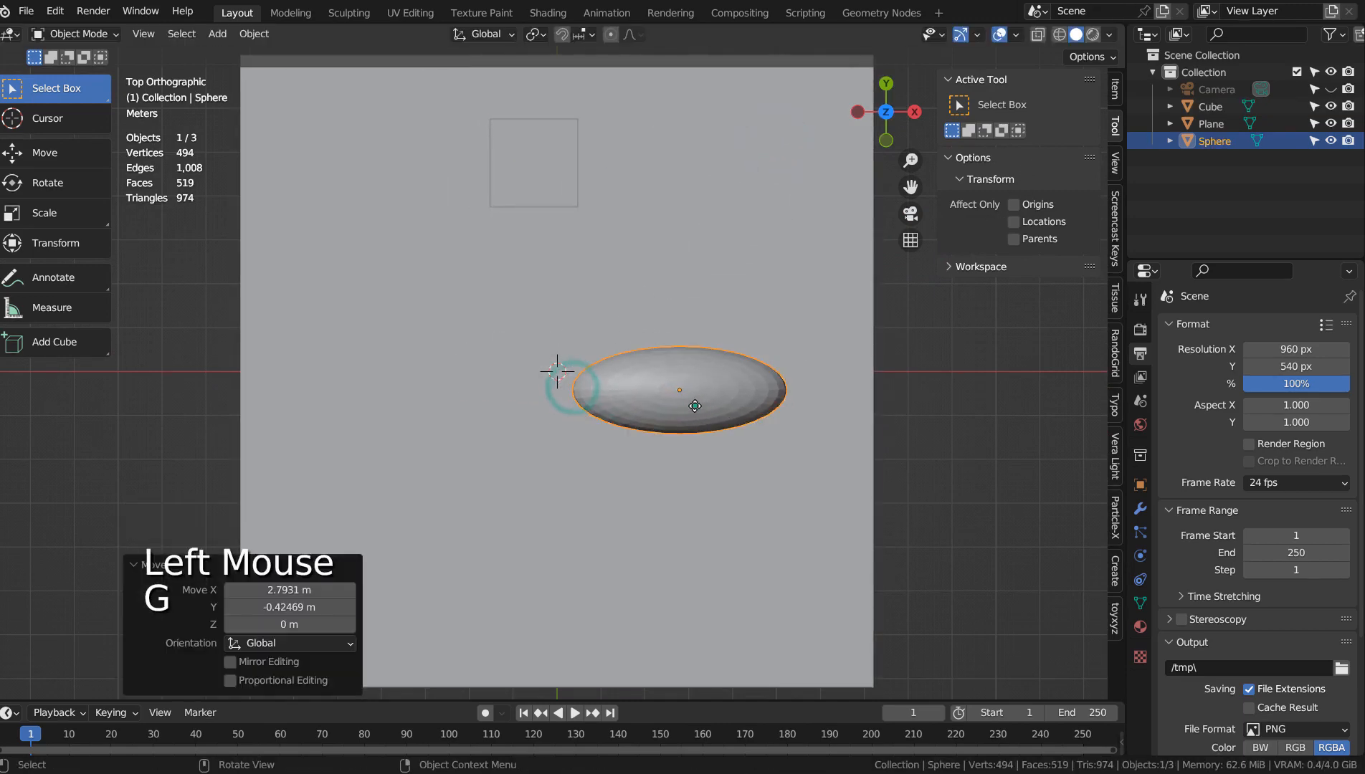
pyautogui.click(519, 216)
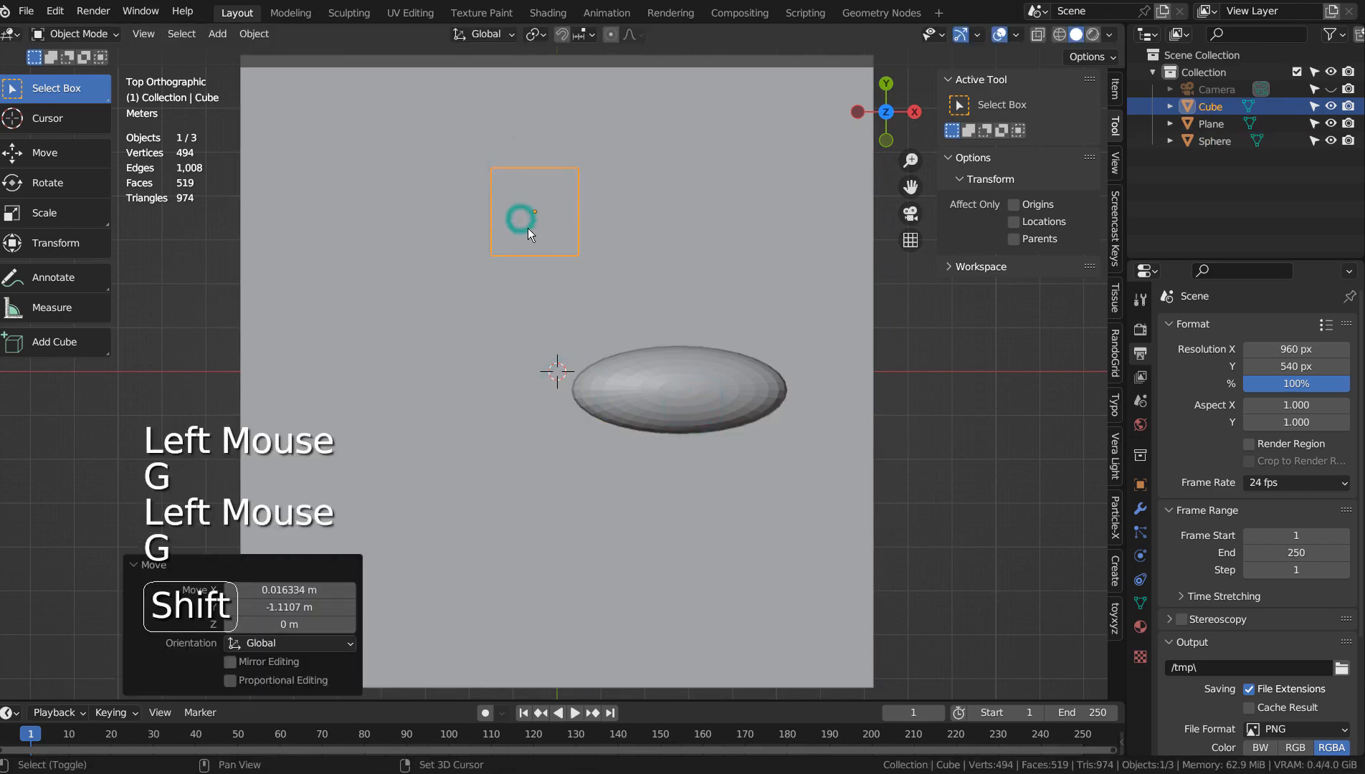
# - Duplicate the cube about -2.4 m in X and -5.26 m in Y, and scale the copy up by about 2.4
pyautogui.hotkey('shift', 'd')
pyautogui.click(423, 458)
pyautogui.press('s')
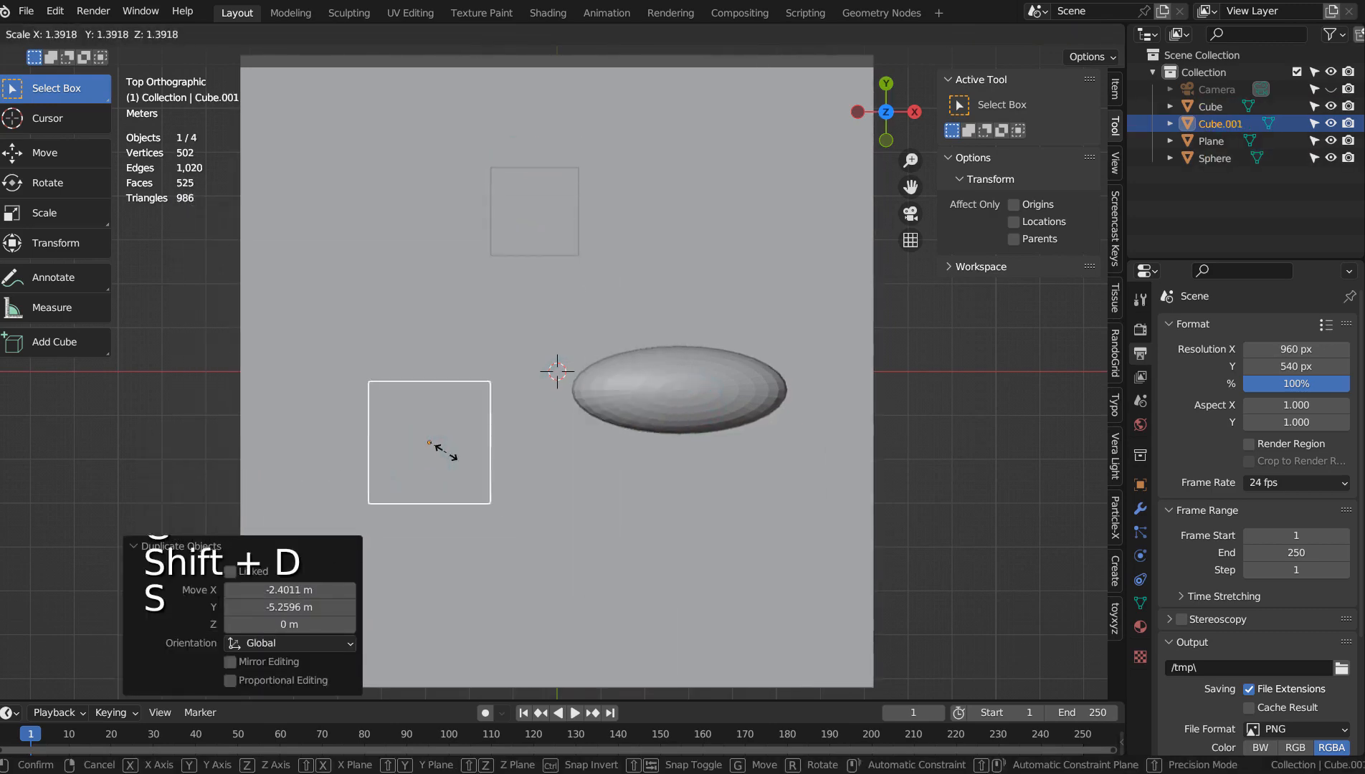
pyautogui.click(461, 459)
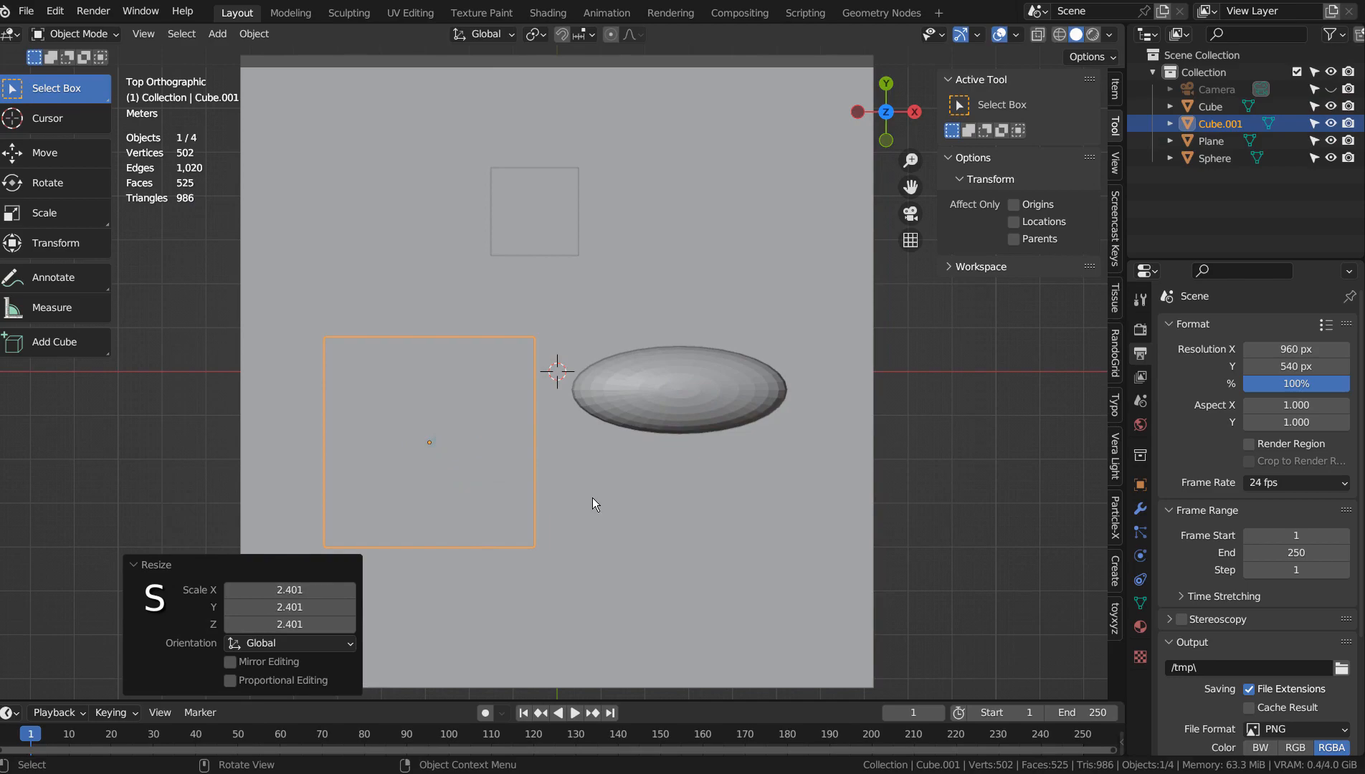
# - Duplicate the small cube beside the large one and raise the copy about 5.08 m along Z
pyautogui.moveTo(592, 499); pyautogui.dragTo(496, 369, button='middle')
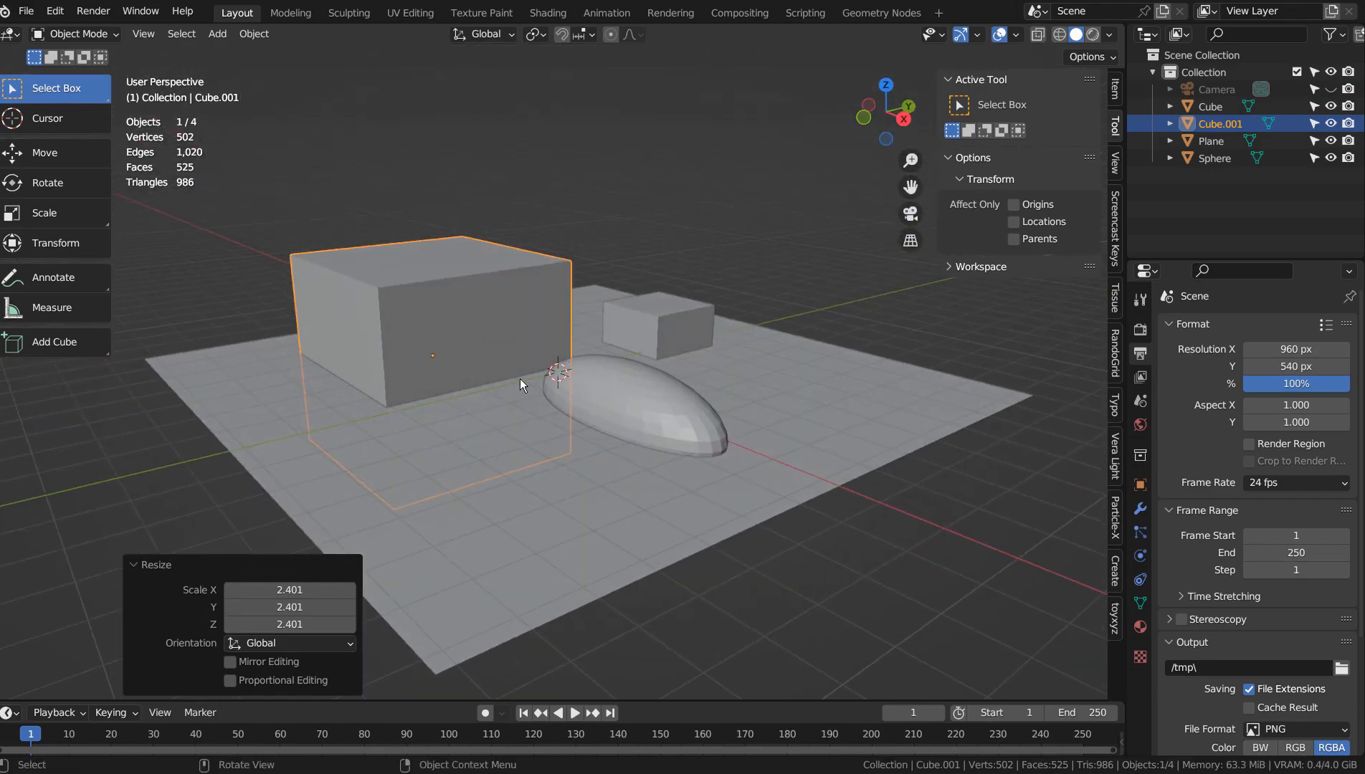
pyautogui.click(607, 327)
pyautogui.hotkey('shift', 'd')
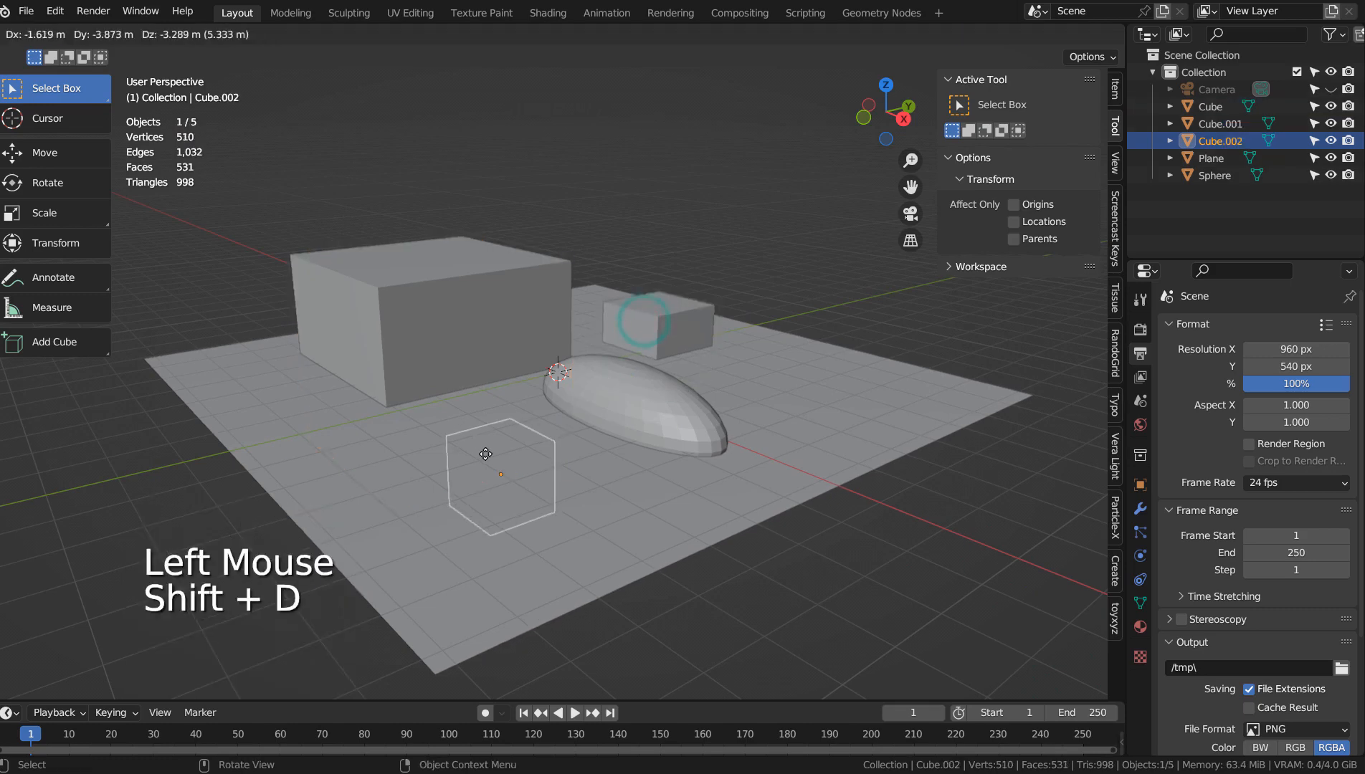
pyautogui.click(450, 578)
pyautogui.press('g')
pyautogui.press('z')
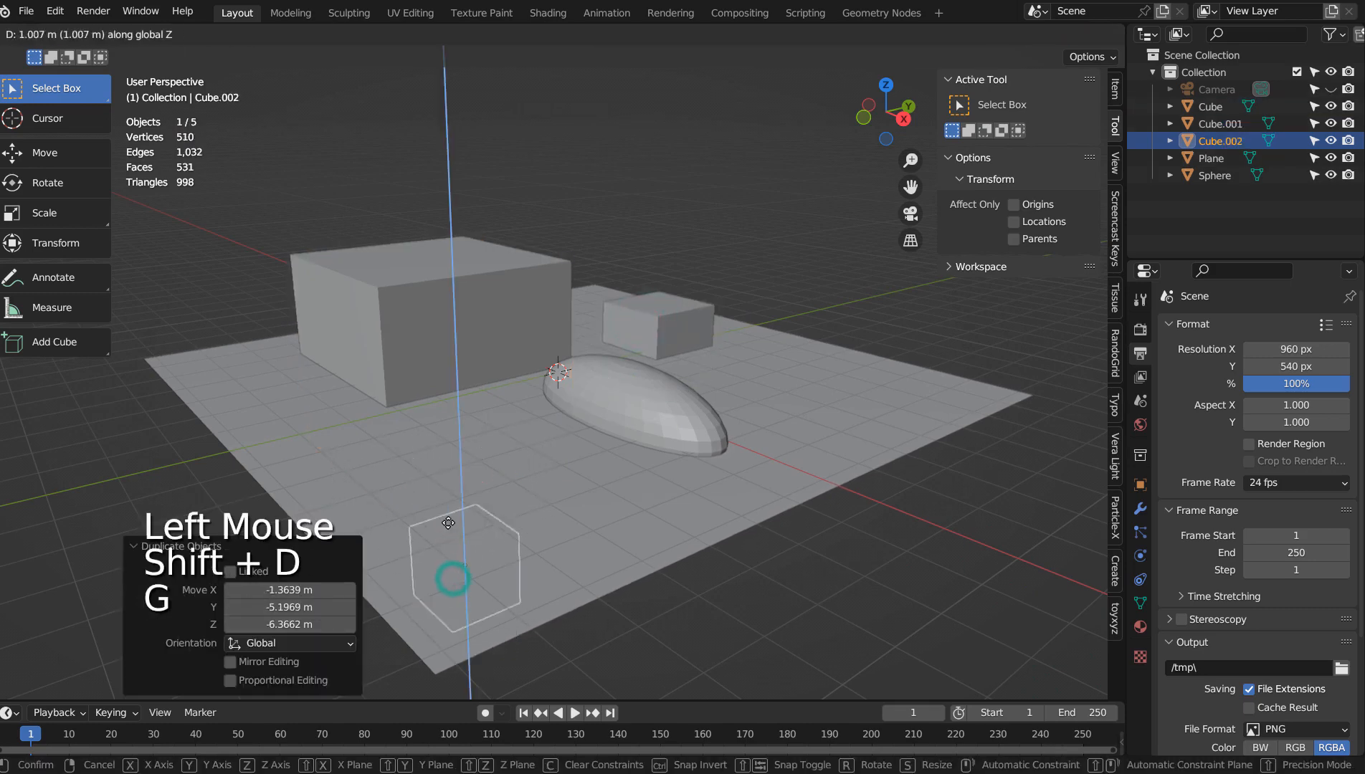
pyautogui.click(439, 402)
# - Move the new cube about 5.06 m in X and -3.09 m in Y, and raise it about 1.6 m onto the plane
pyautogui.press('KP_7')
pyautogui.press('g')
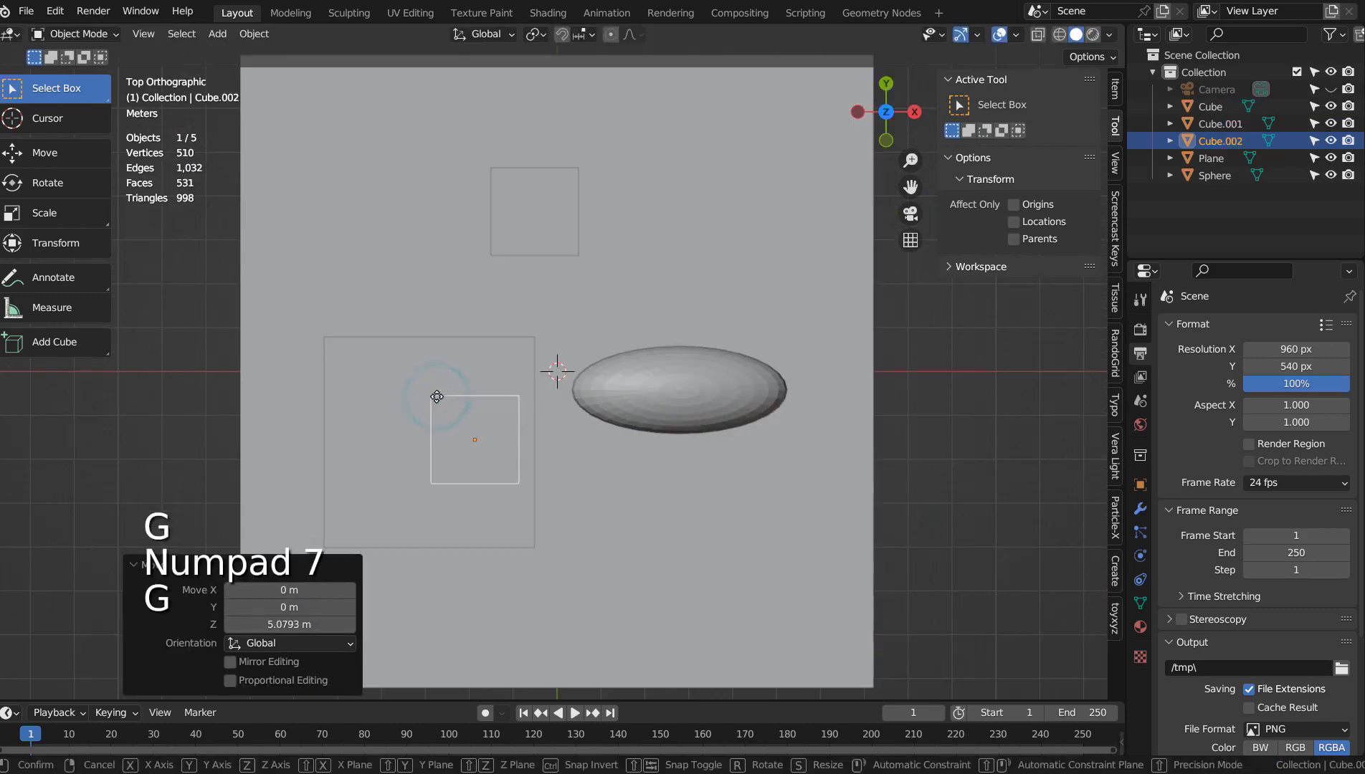
pyautogui.click(659, 533)
pyautogui.moveTo(659, 531); pyautogui.dragTo(646, 378, button='middle')
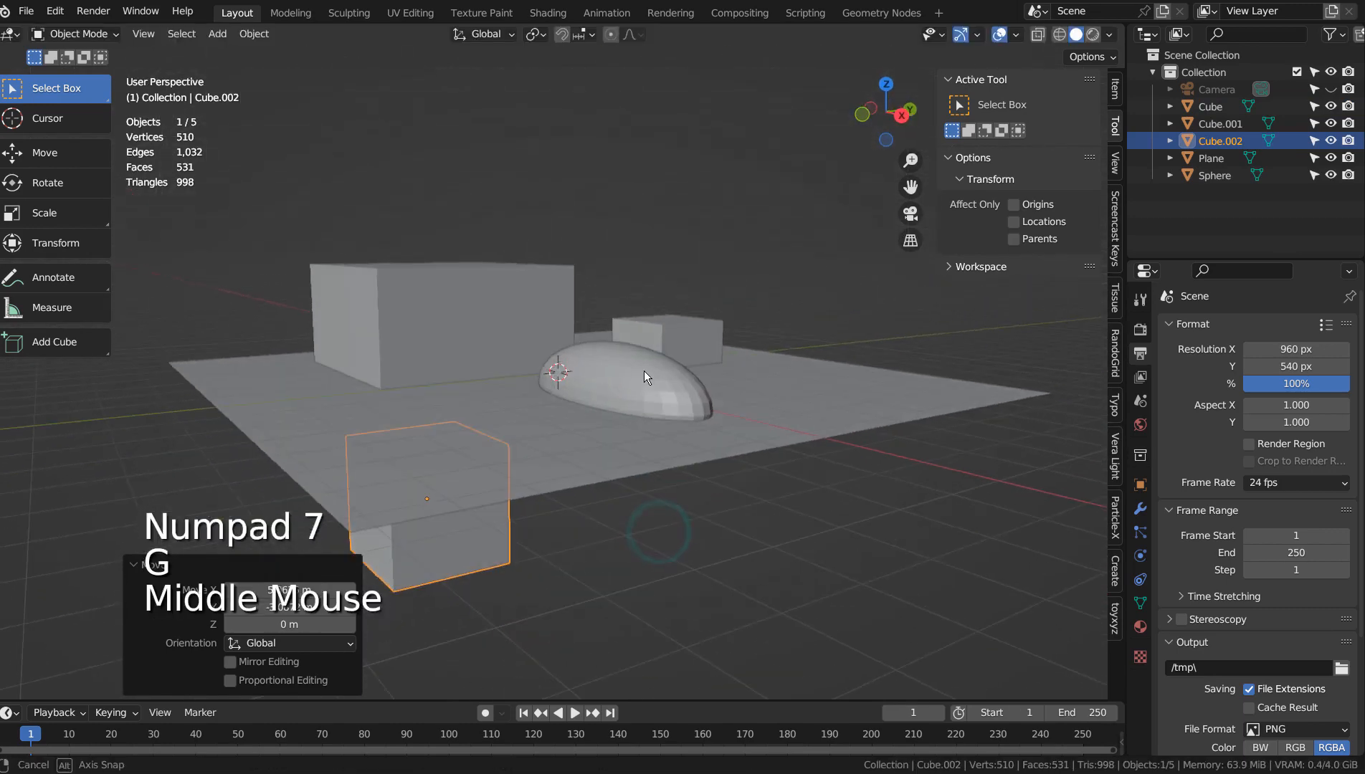
pyautogui.press('g')
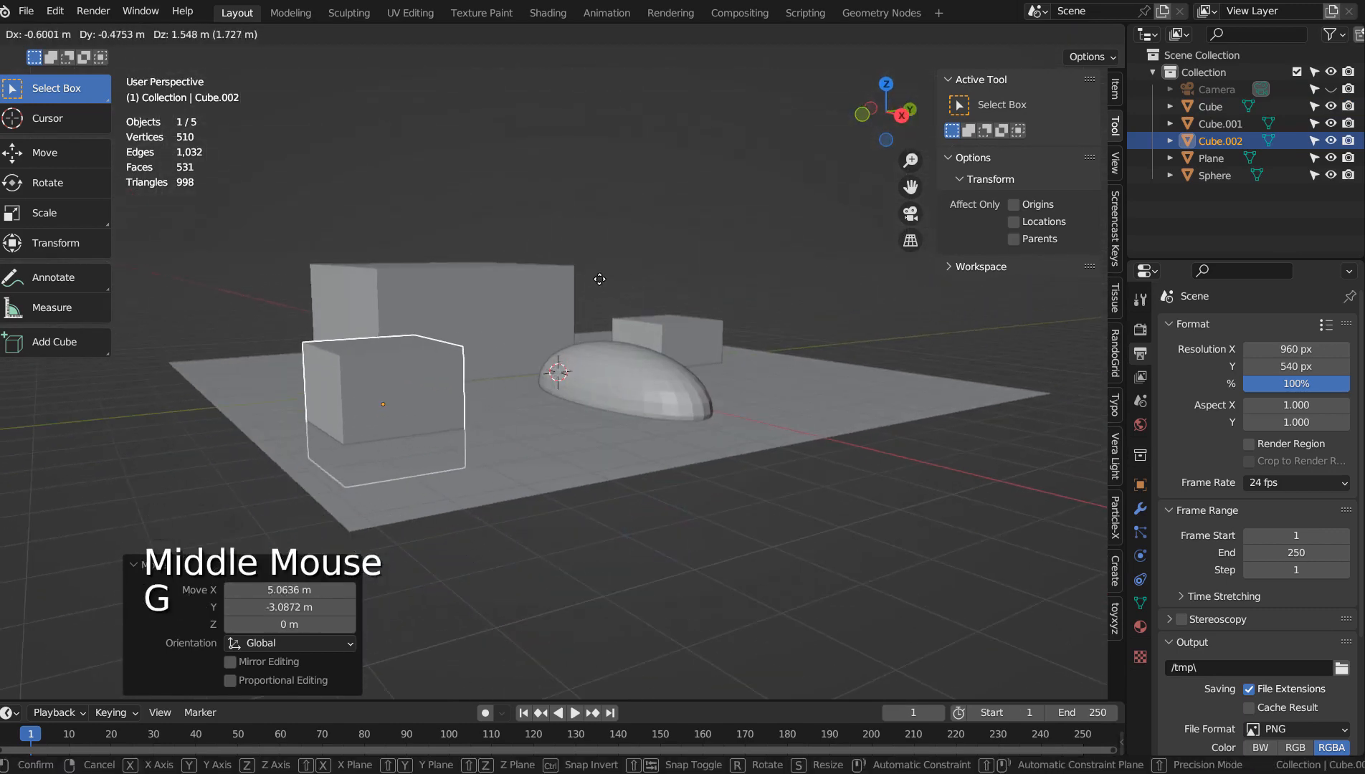
pyautogui.click(626, 274)
# - Align the camera to a view along the ellipsoid's long axis and fly it closer to the objects
pyautogui.moveTo(687, 307); pyautogui.dragTo(693, 366, button='middle')
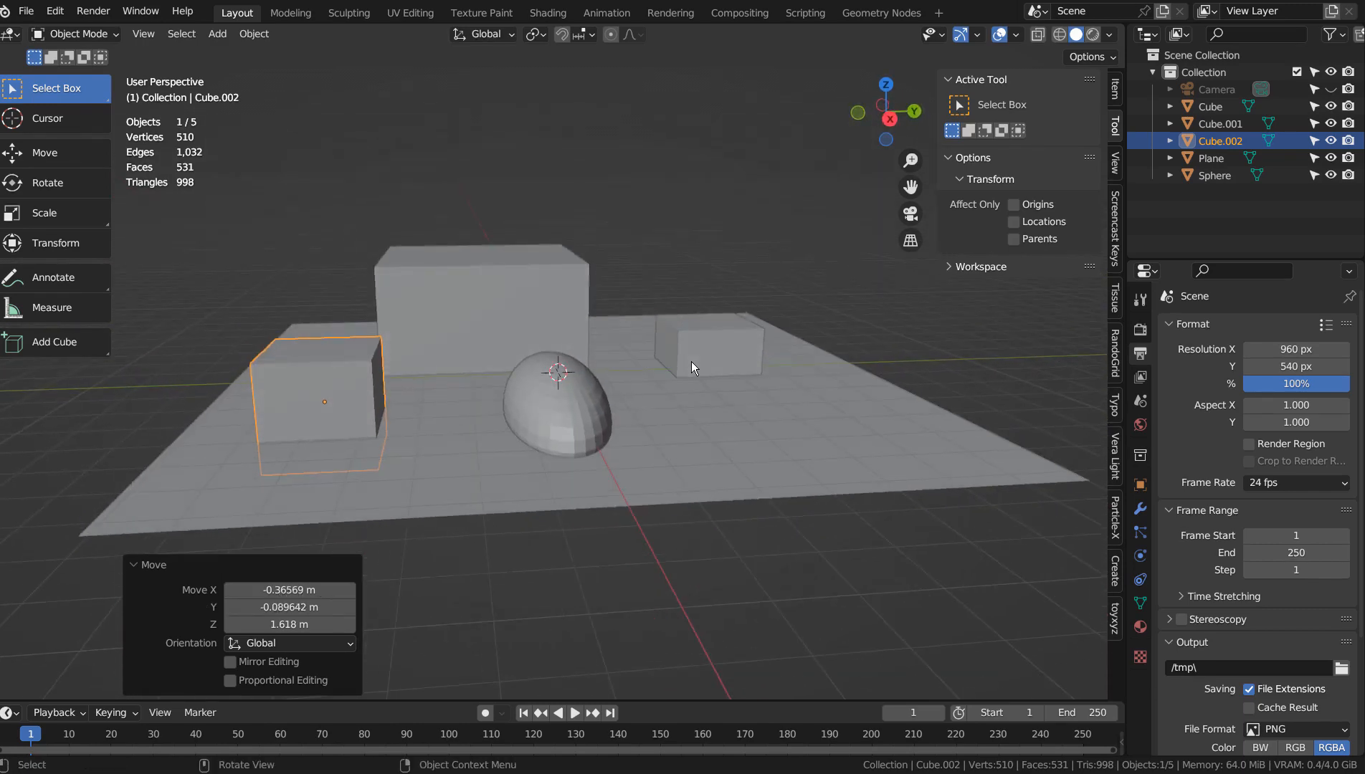
pyautogui.press('ctrl+alt+KP_0')
pyautogui.hotkey('shift', '`')
pyautogui.press('w')
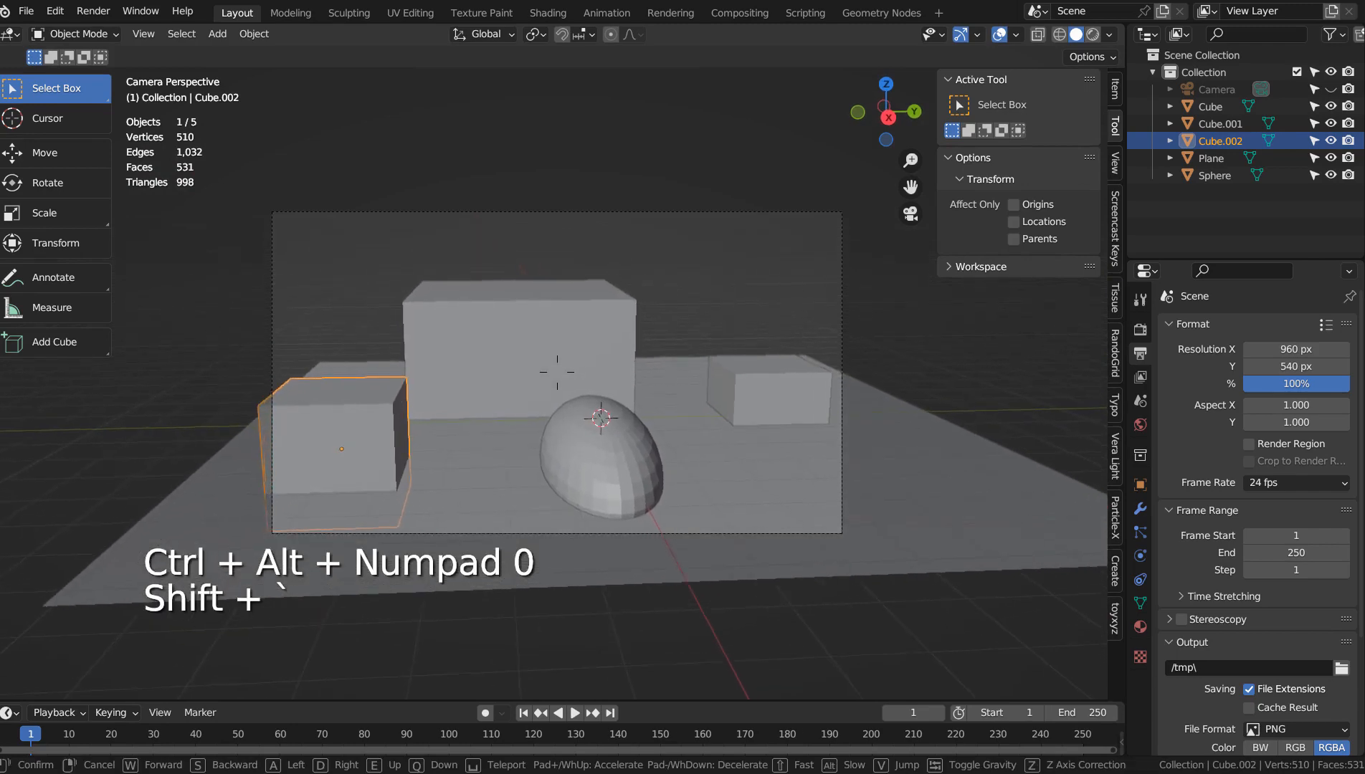
pyautogui.click(711, 390)
# - Smooth the ellipsoid with a level 3 subdivision
pyautogui.click(639, 454)
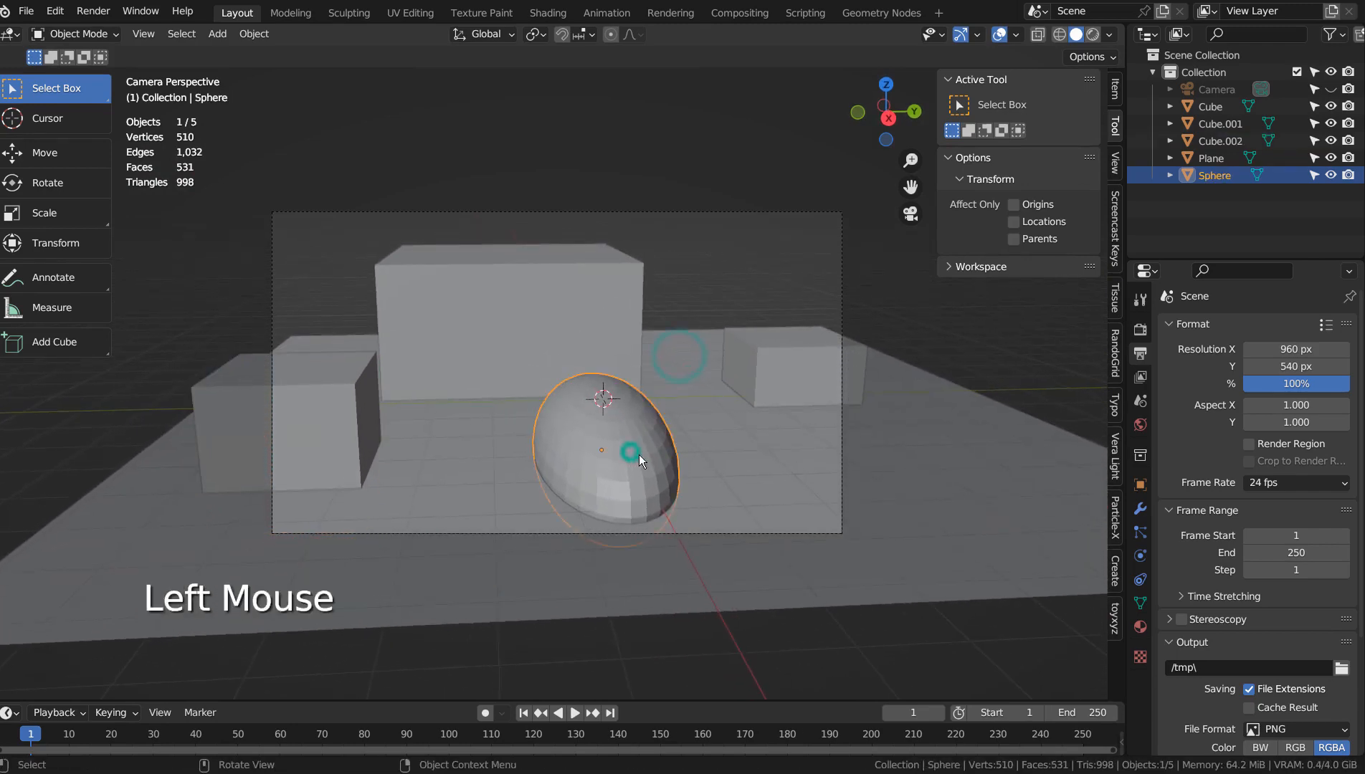
pyautogui.hotkey('ctrl', '3')
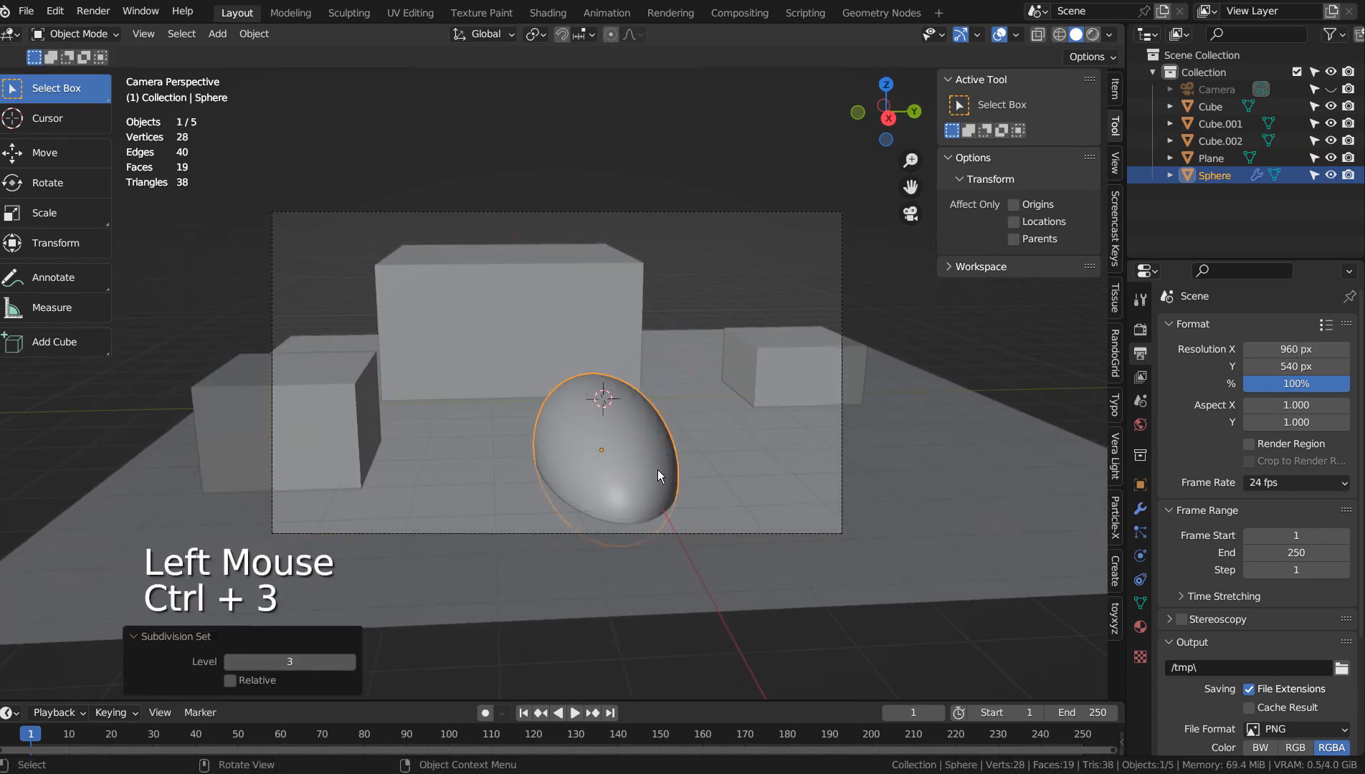
# - Realign the camera to an angled view showing the ellipsoid diagonally in front of the three cubes
pyautogui.moveTo(657, 469); pyautogui.dragTo(794, 470, button='middle')
pyautogui.press('shift')
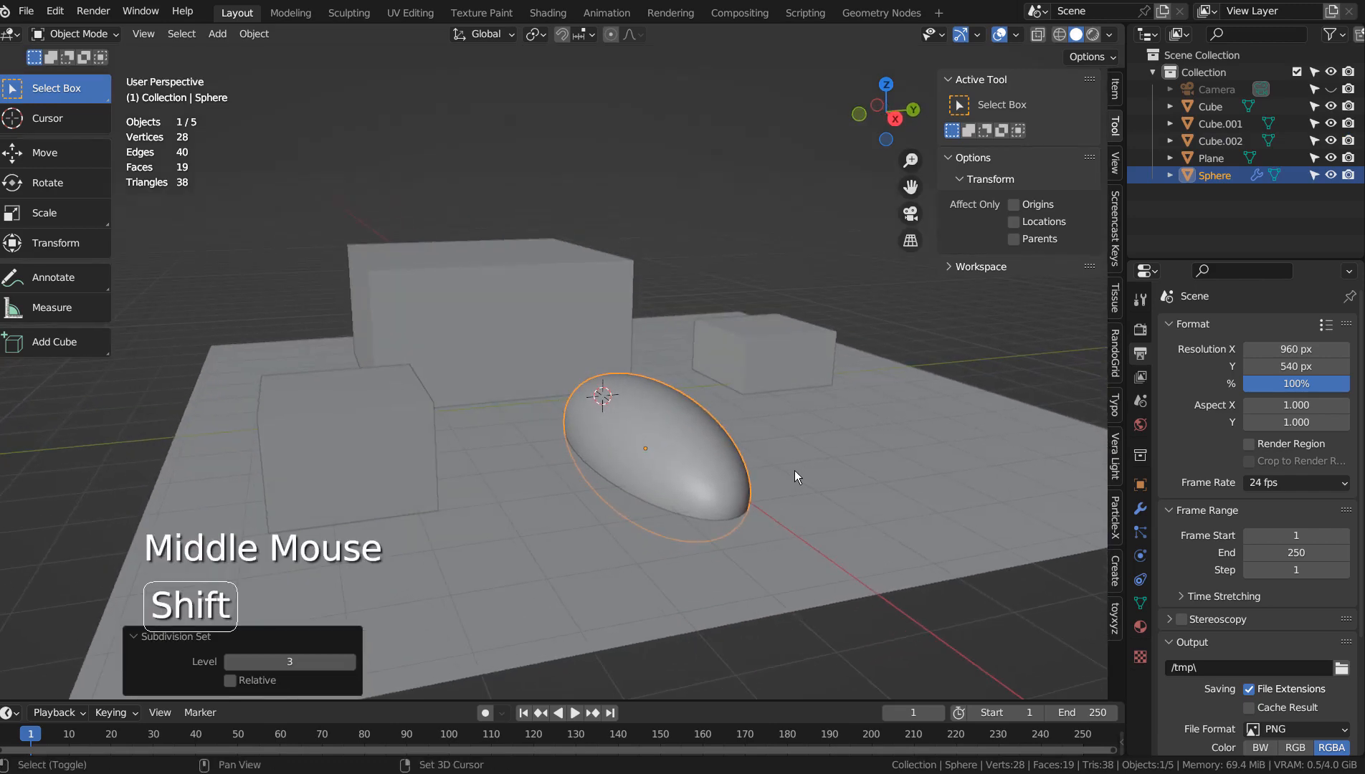
pyautogui.press('ctrl+alt+KP_0')
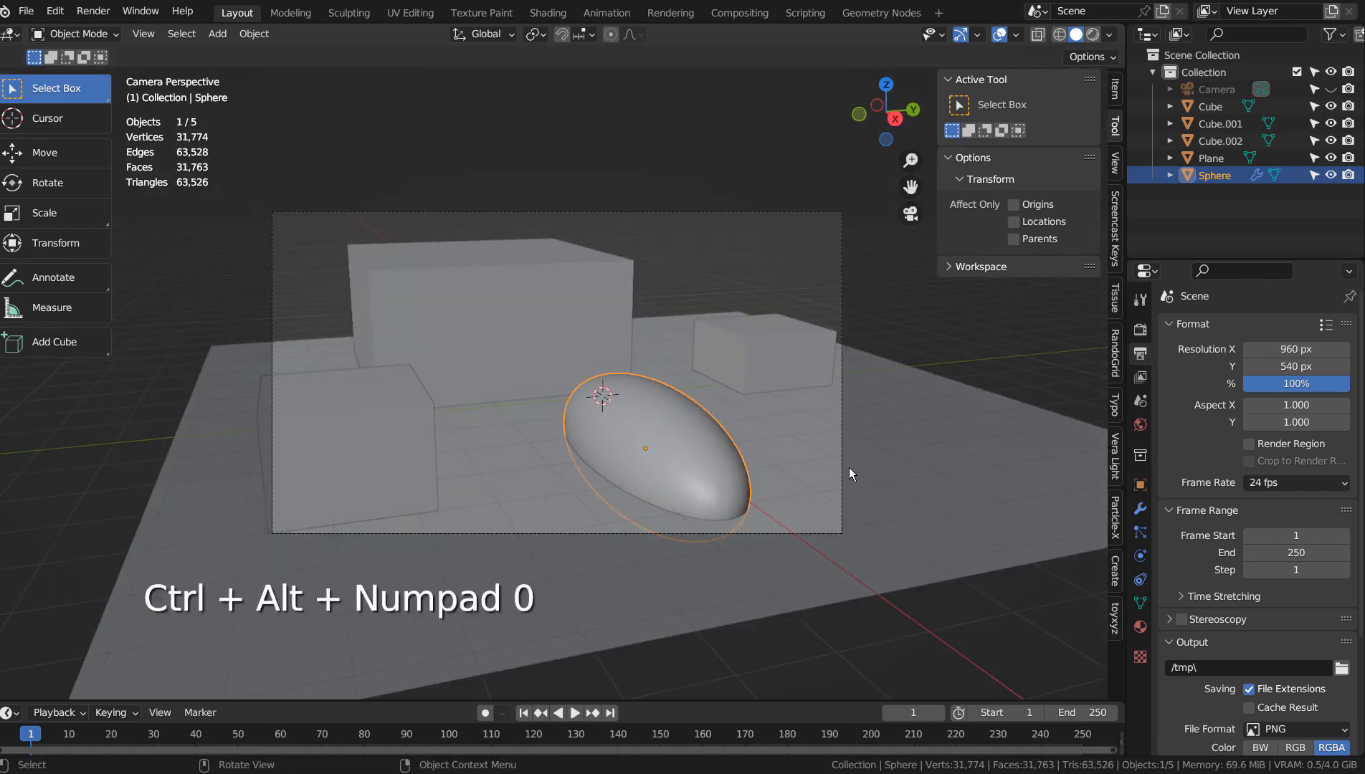
# - Scale the ground plane up by about 2.99 and again by about 3.44 to fill the camera frame, and render the image
pyautogui.click(913, 450)
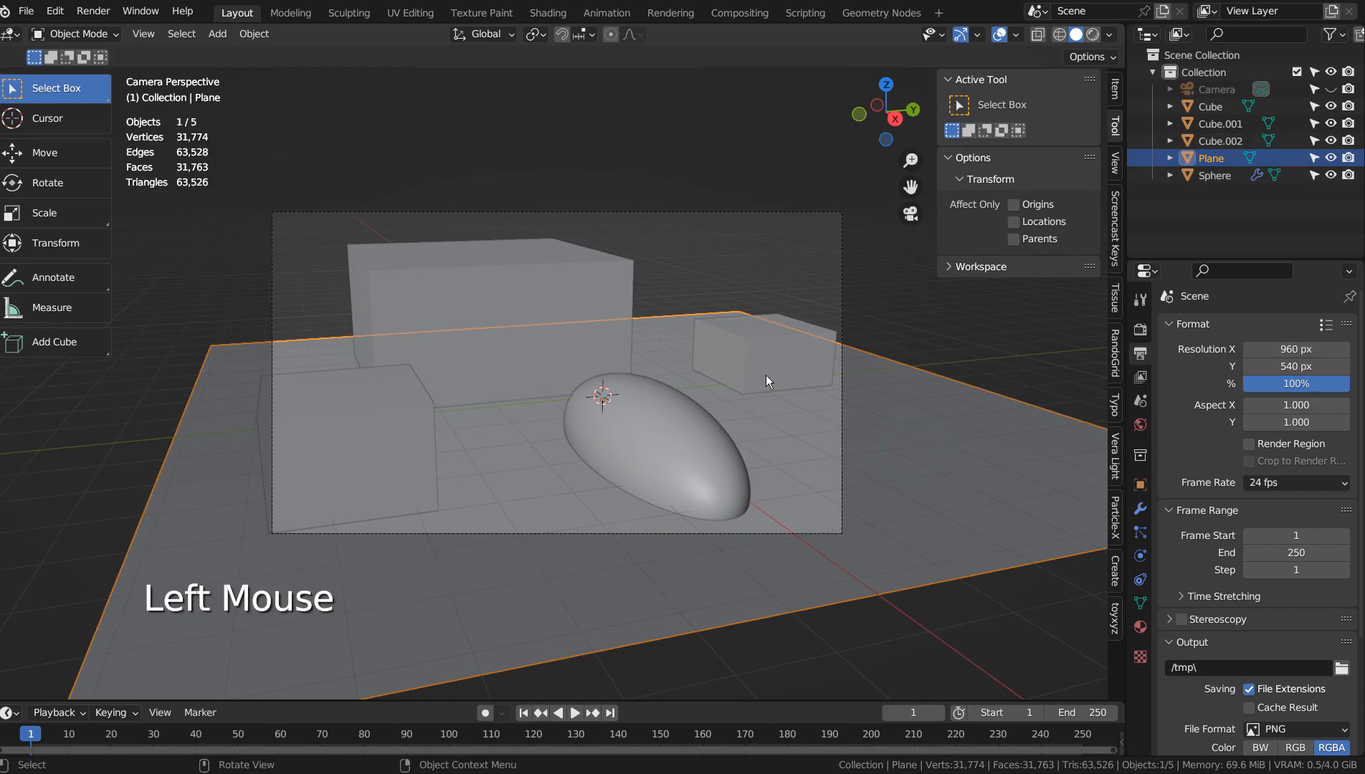
pyautogui.click(921, 431)
pyautogui.press('s')
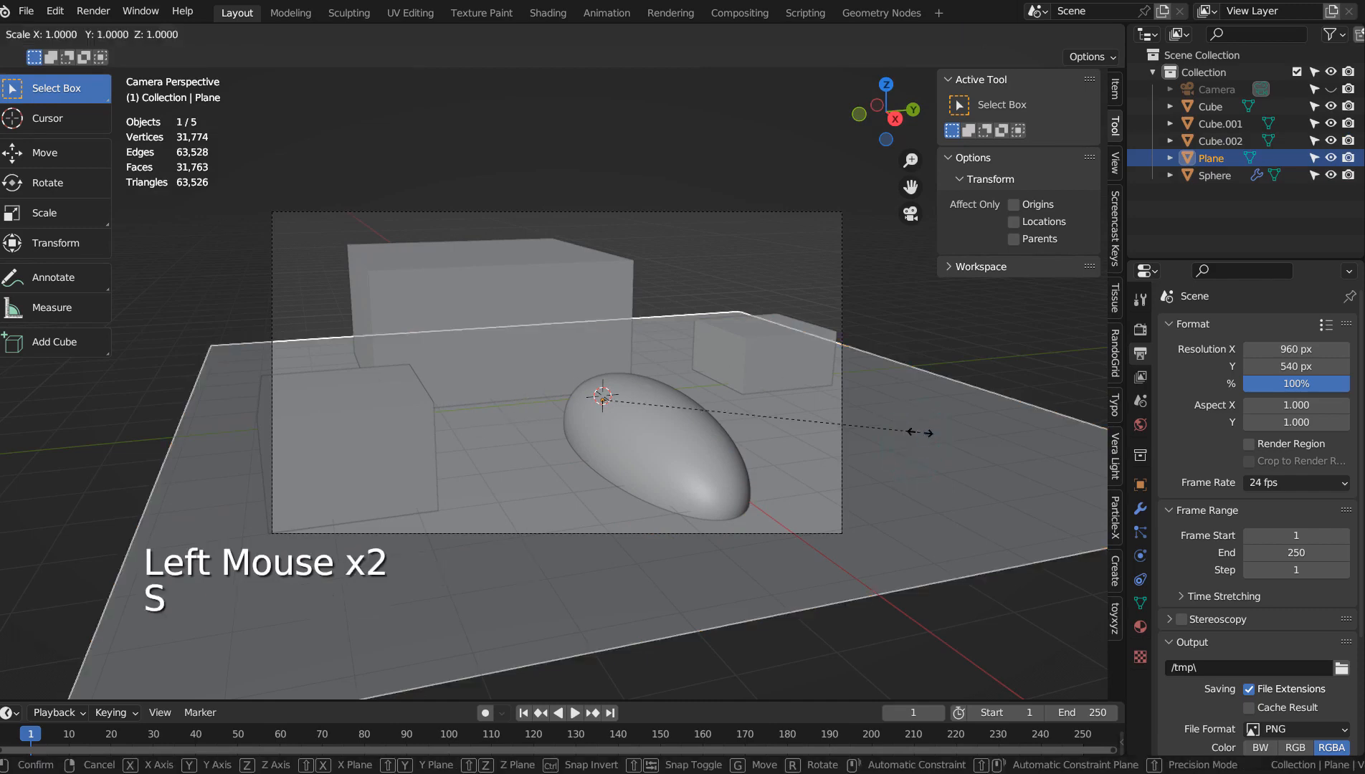
pyautogui.click(418, 366)
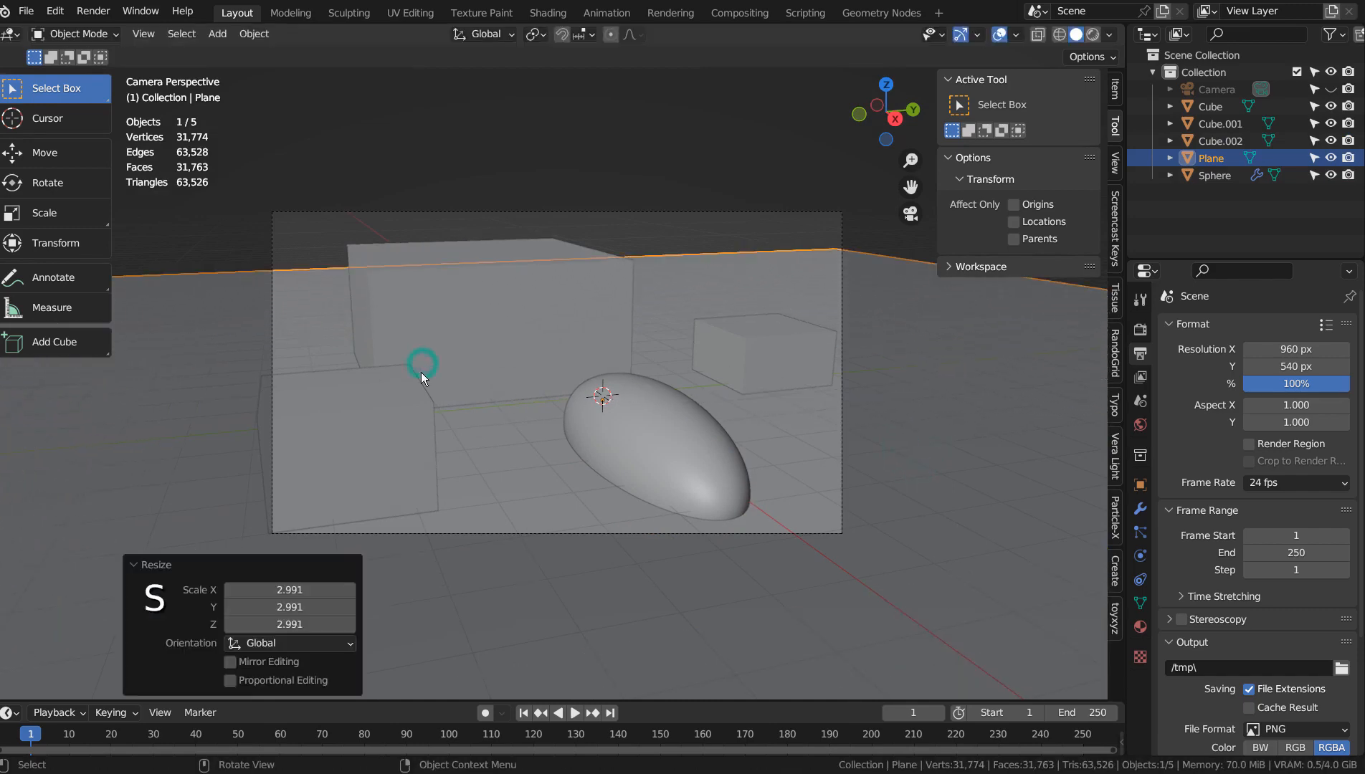
pyautogui.press('s')
pyautogui.click(926, 217)
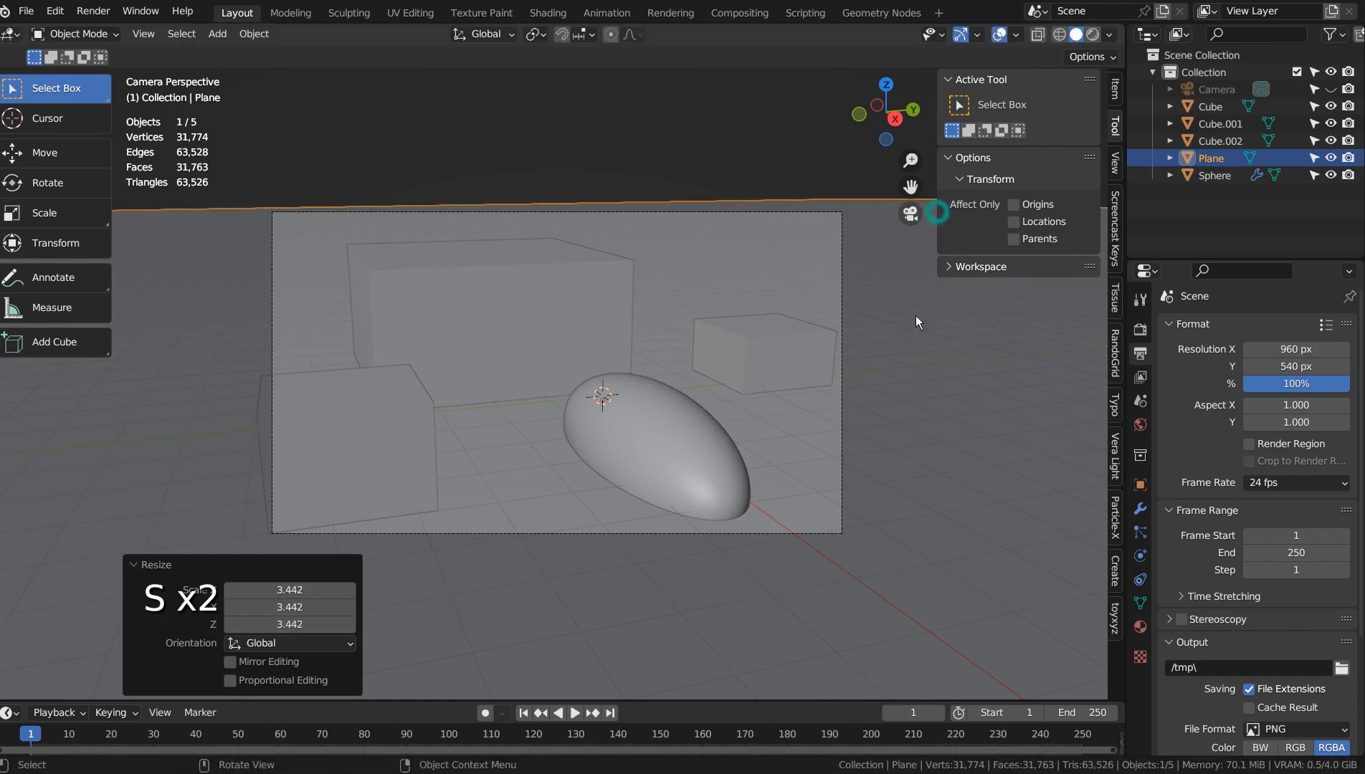
pyautogui.press('F12')
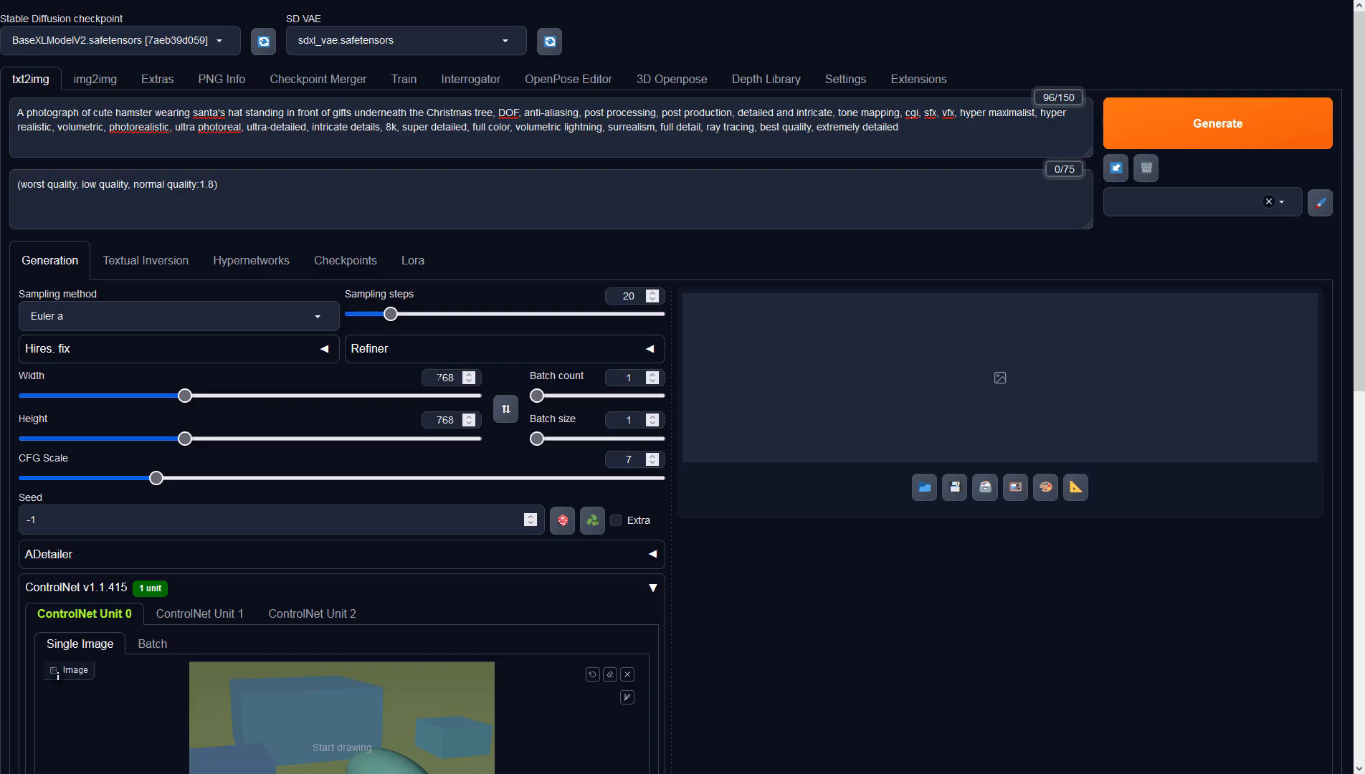
# - In the Stable Diffusion web UI, set the txt2img output size to 960 wide by 540 high
pyautogui.doubleClick(439, 377)
pyautogui.write('960')
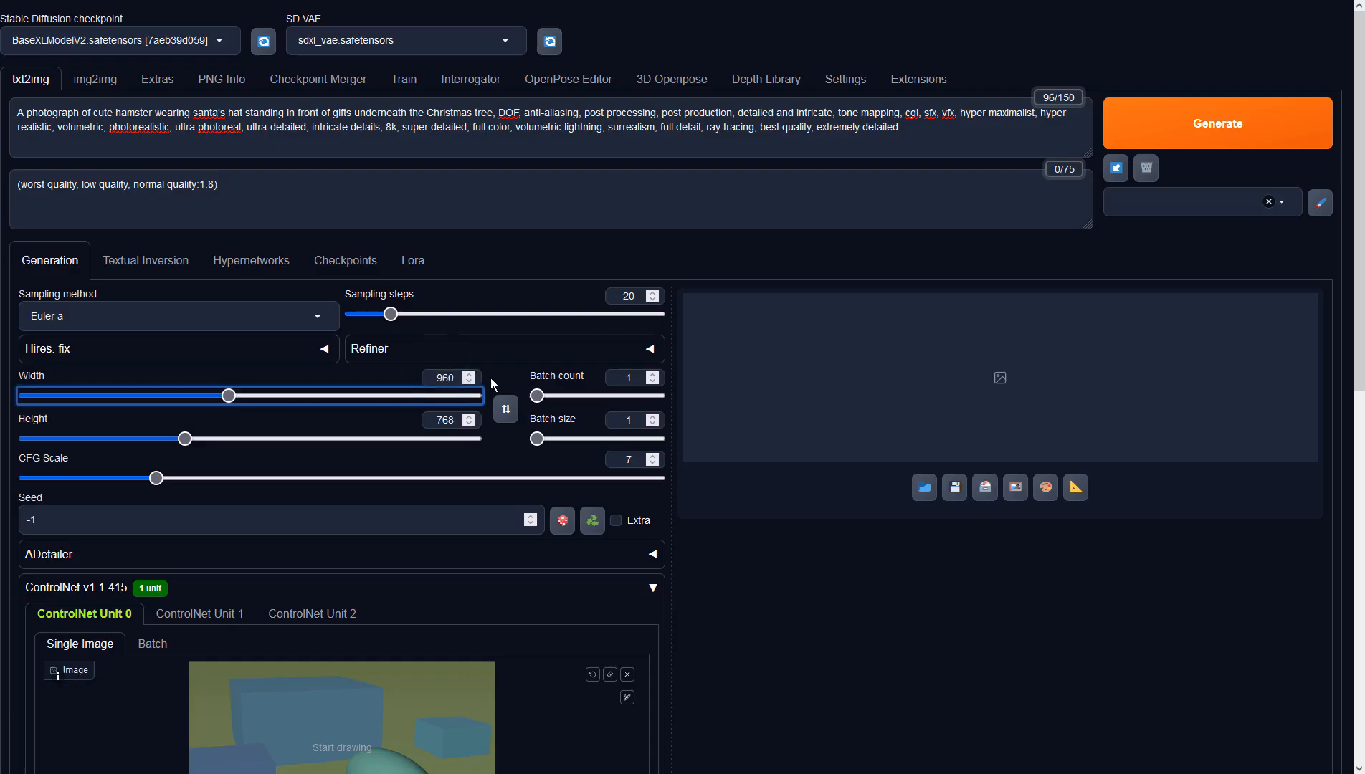
pyautogui.press('Tab')
pyautogui.write('540')
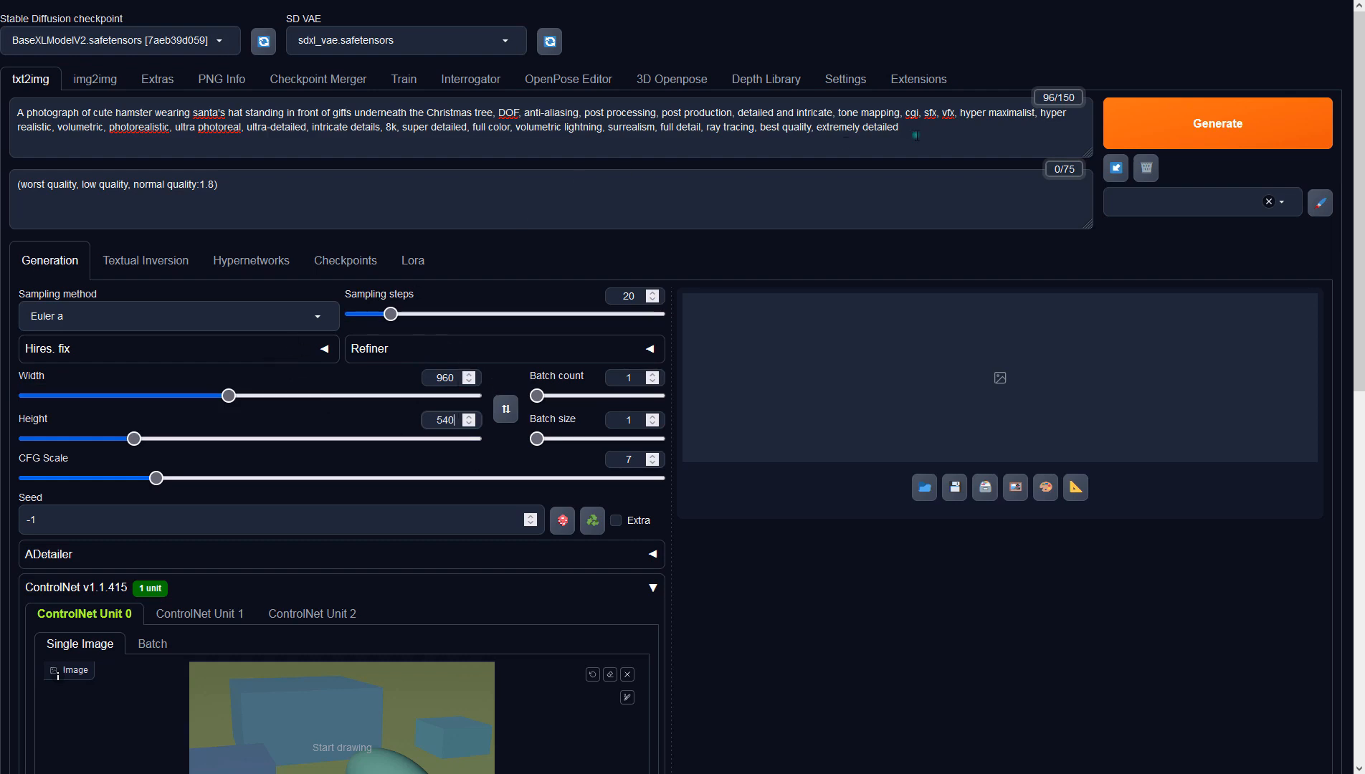
# - Generate the hamster image from the prompt and inspect the result enlarged
pyautogui.click(1199, 135)
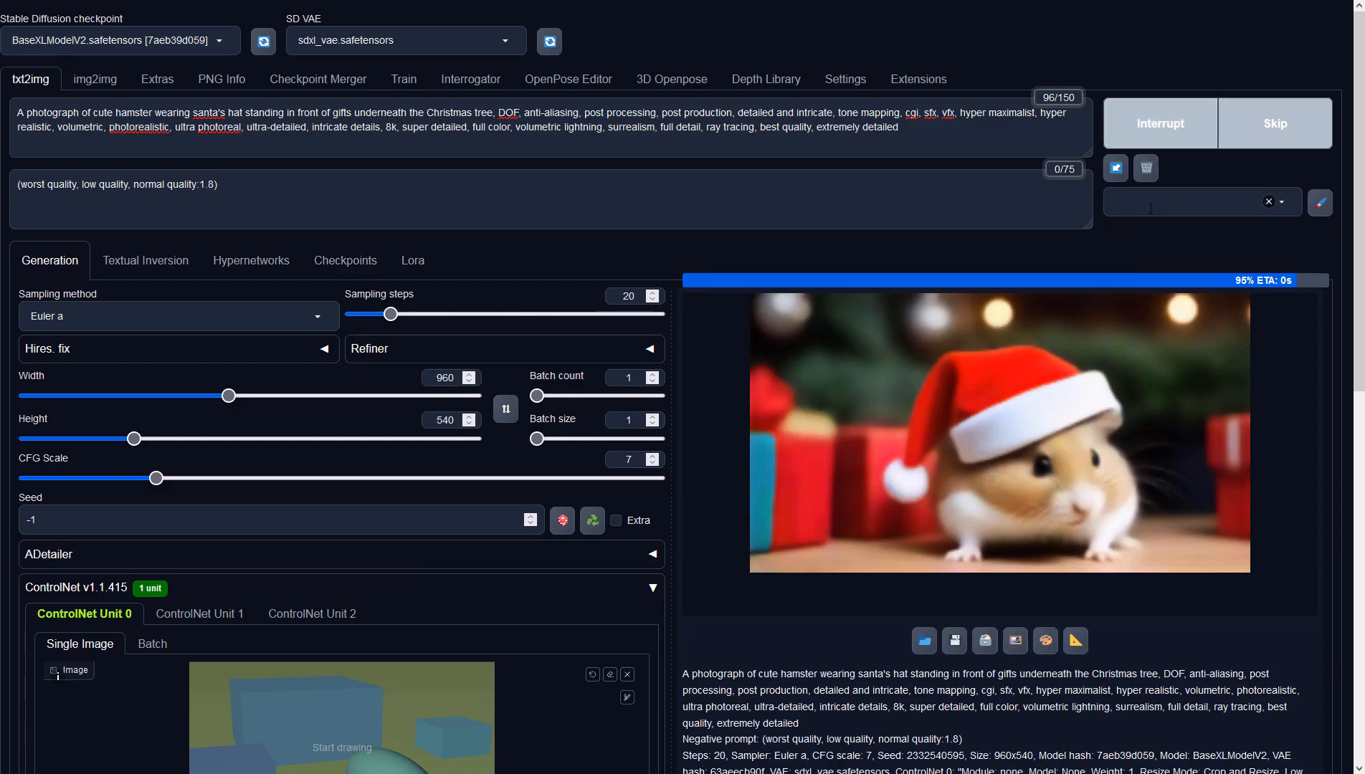
pyautogui.click(1077, 381)
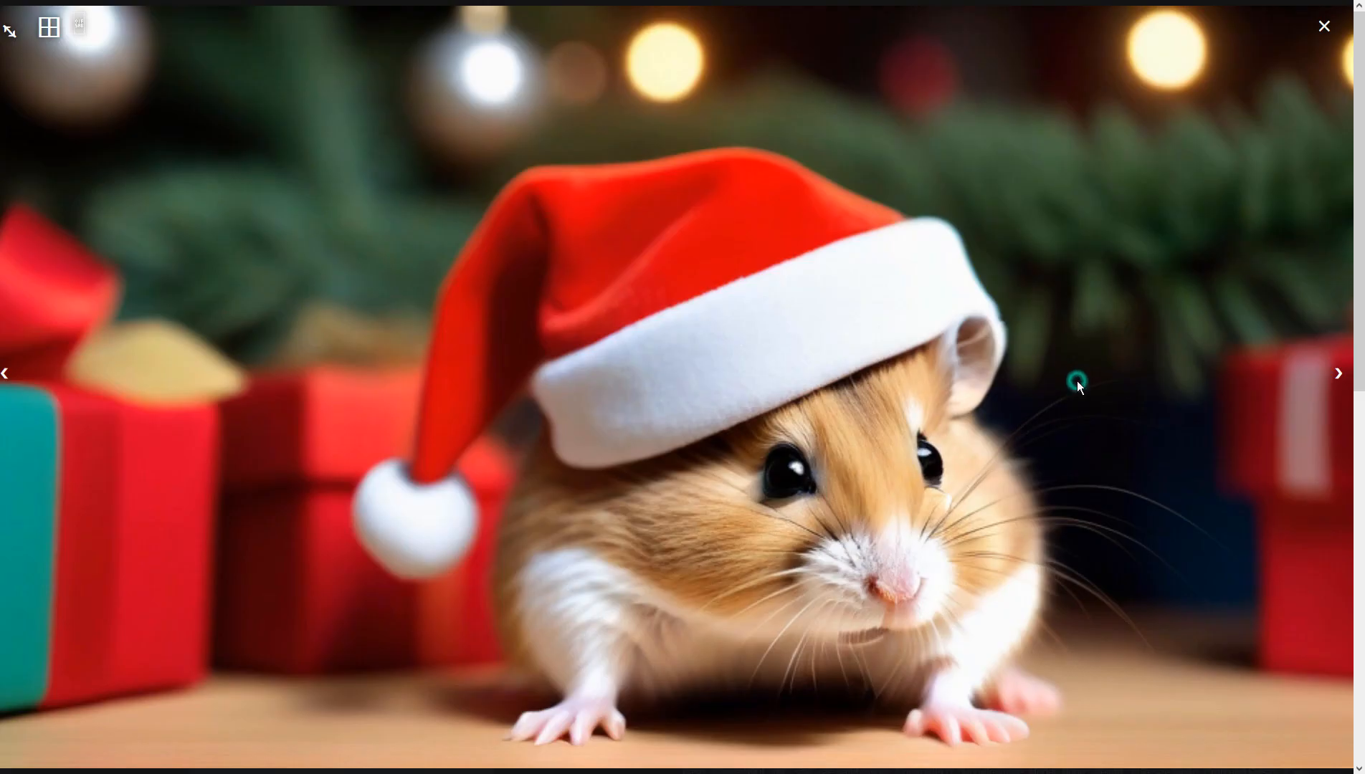
pyautogui.click(1047, 430)
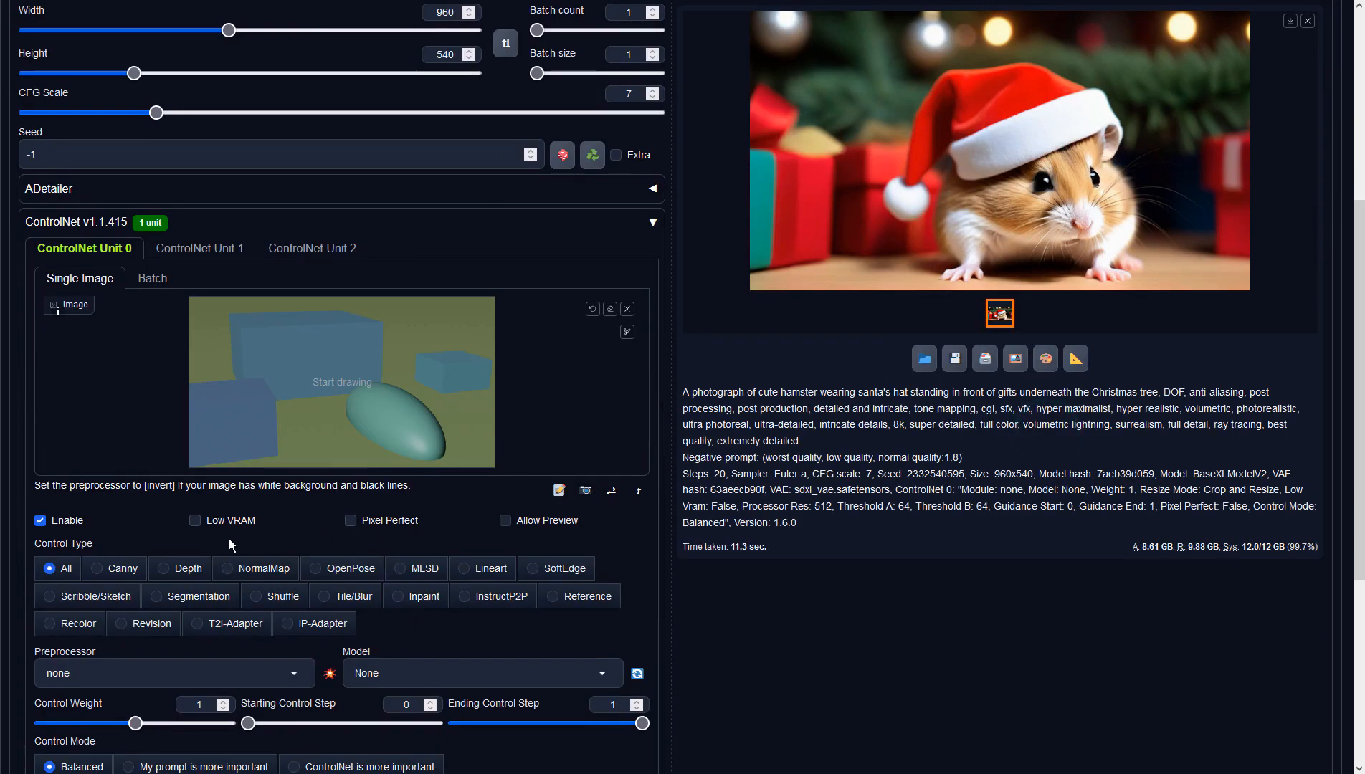
# - Set ControlNet Unit 0 to Depth with preprocessor none and model sai_xl_depth_256lora, and generate the txt2img hamster image
pyautogui.click(166, 569)
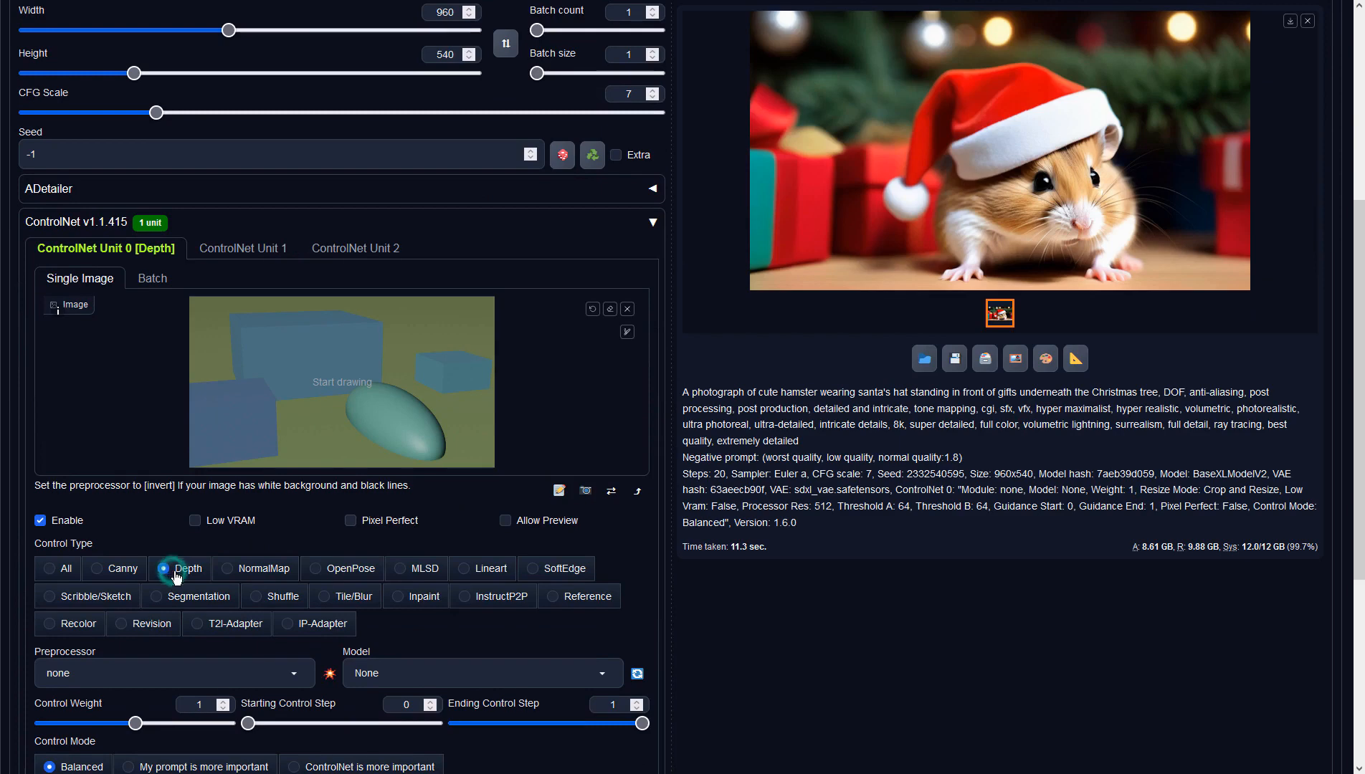
pyautogui.click(289, 673)
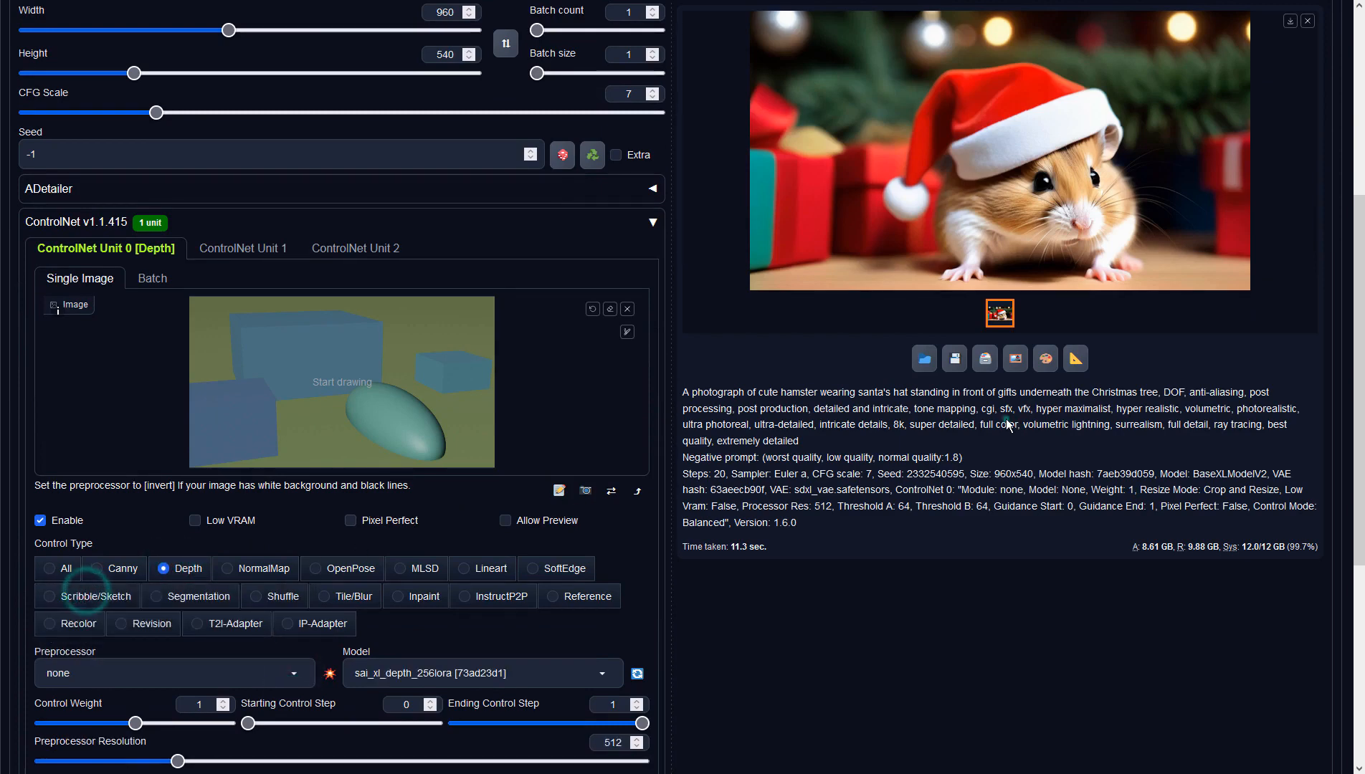
pyautogui.scroll(5, 1005, 419)
pyautogui.click(1194, 140)
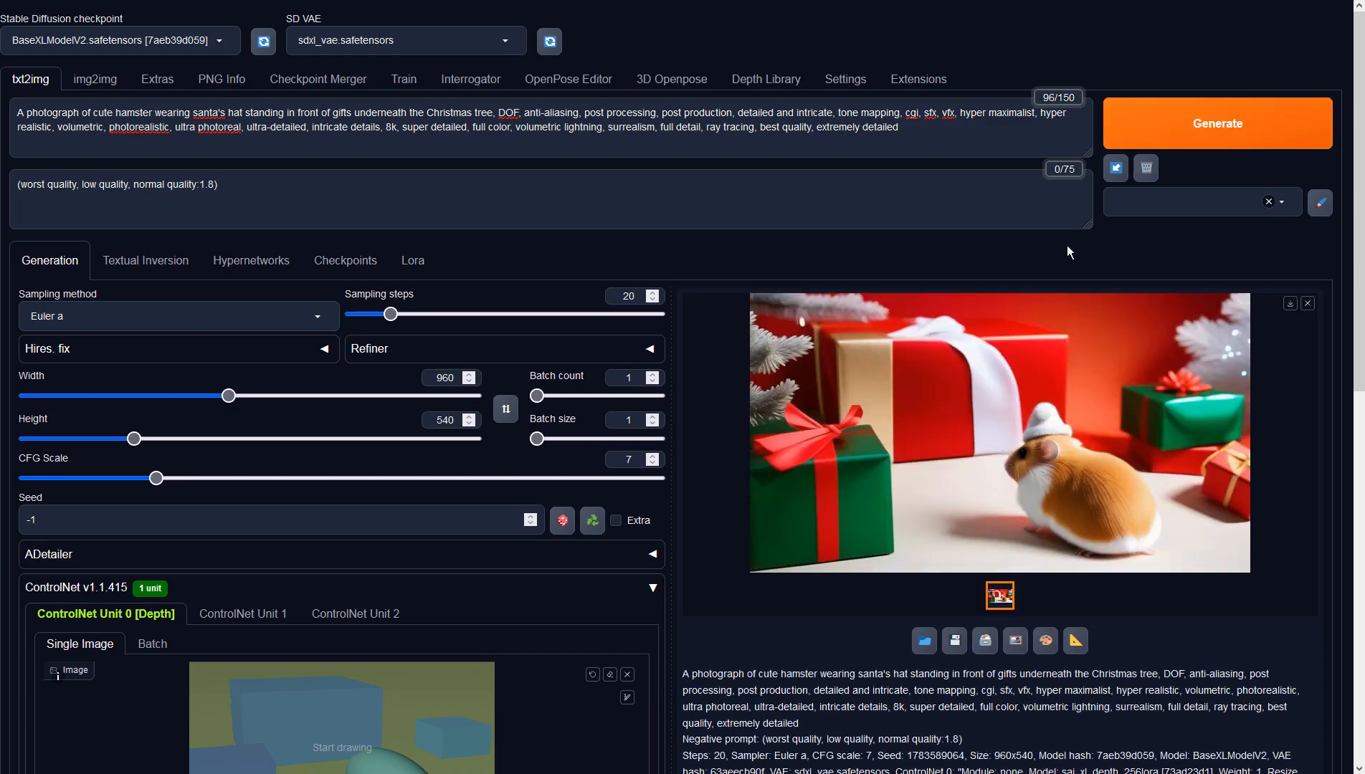
# - Send the depth-guided hamster image to img2img and set the denoising strength to 0.9
pyautogui.click(1016, 641)
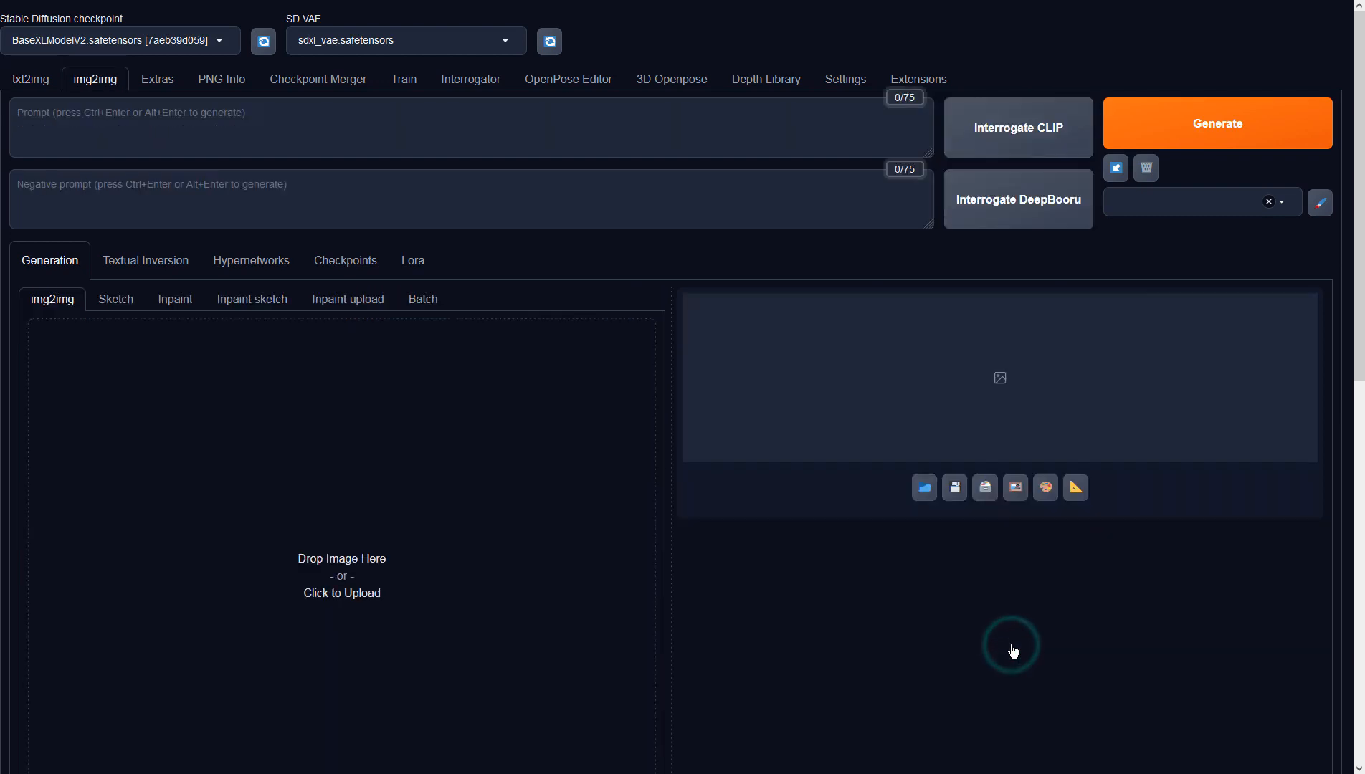
pyautogui.scroll(-4, 682, 527)
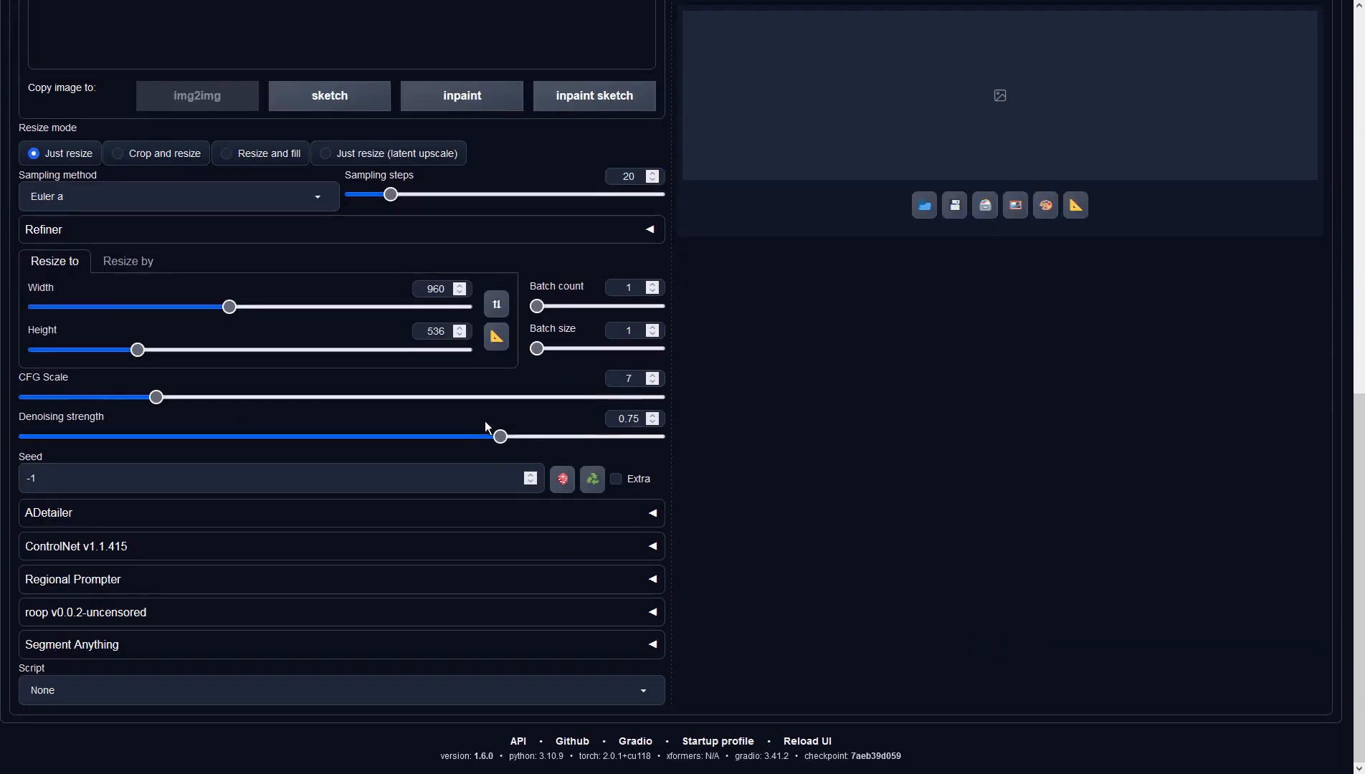
pyautogui.moveTo(500, 437); pyautogui.dragTo(595, 438)
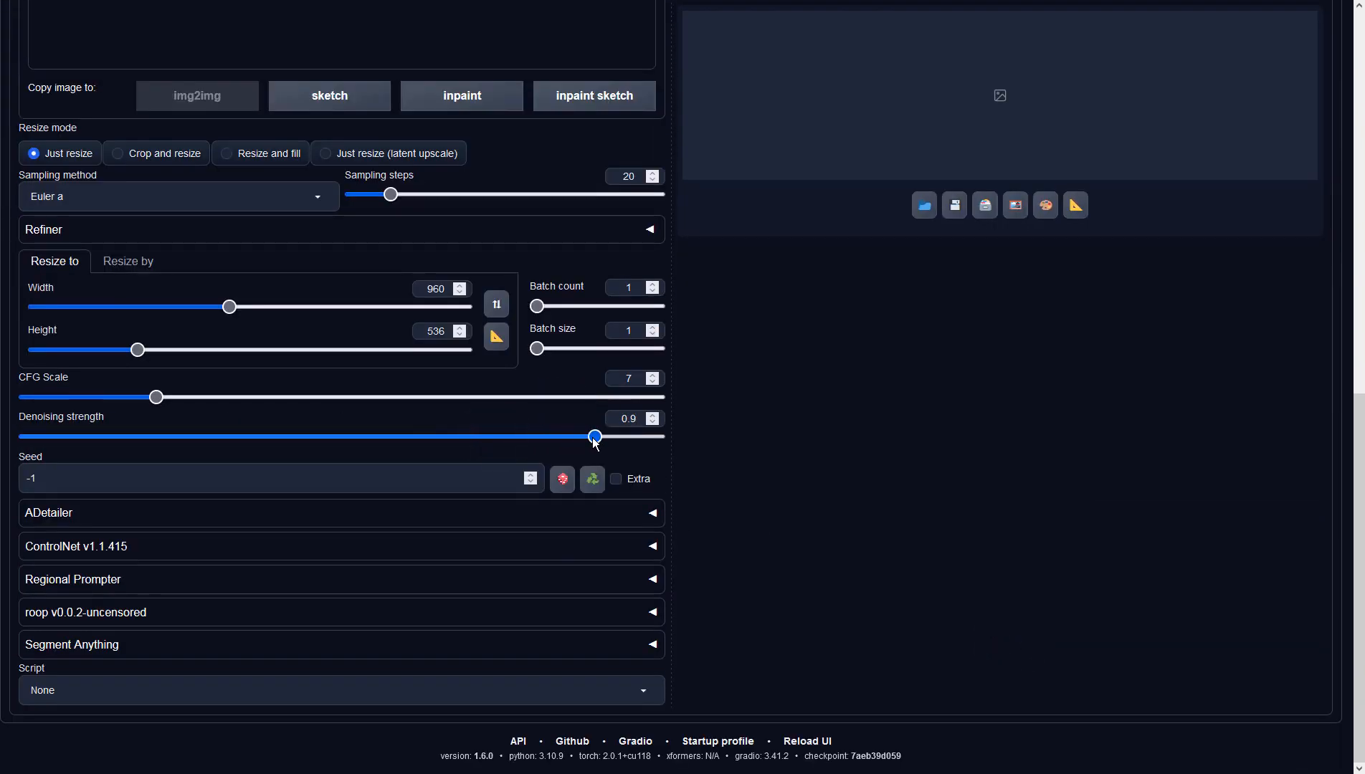
# - Set the img2img output height to 540
pyautogui.scroll(8, 774, 430)
pyautogui.scroll(-2, 784, 428)
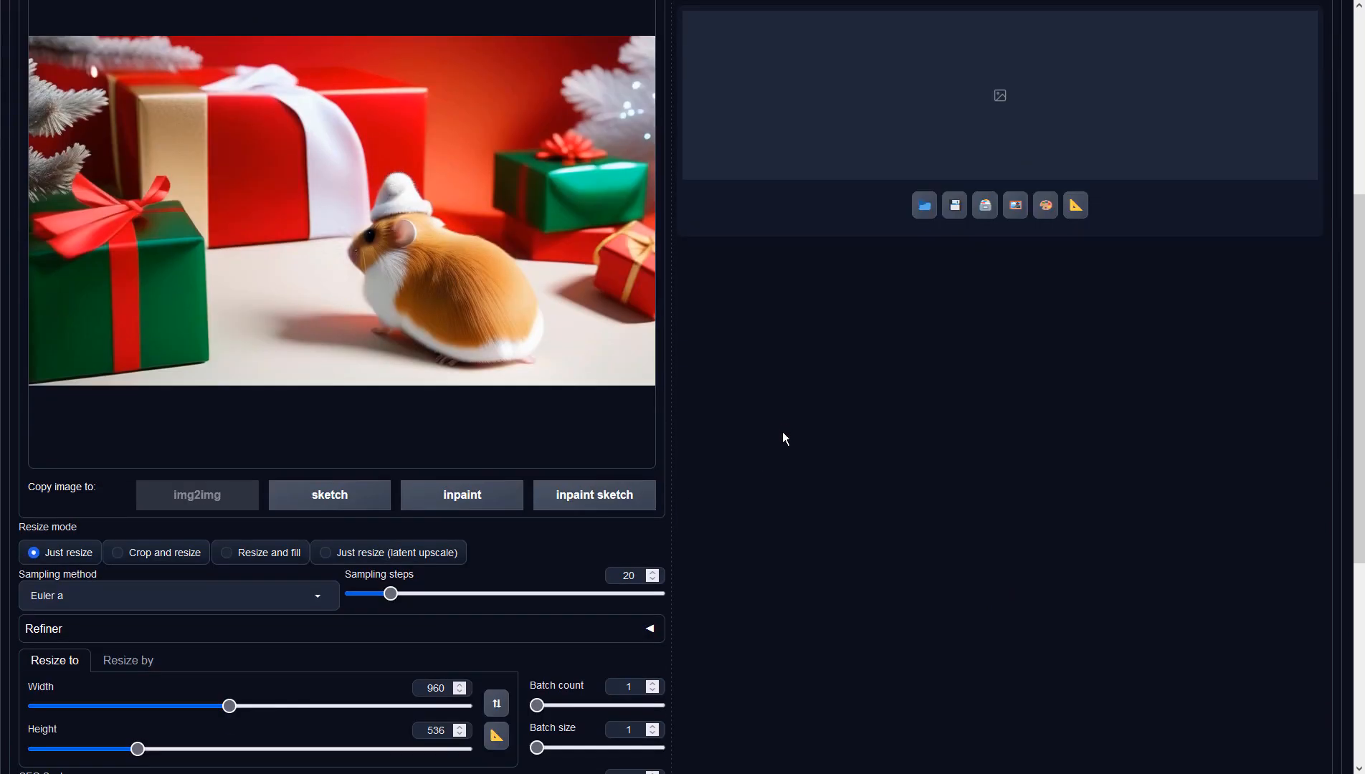
pyautogui.scroll(5, 784, 436)
pyautogui.scroll(-8, 783, 436)
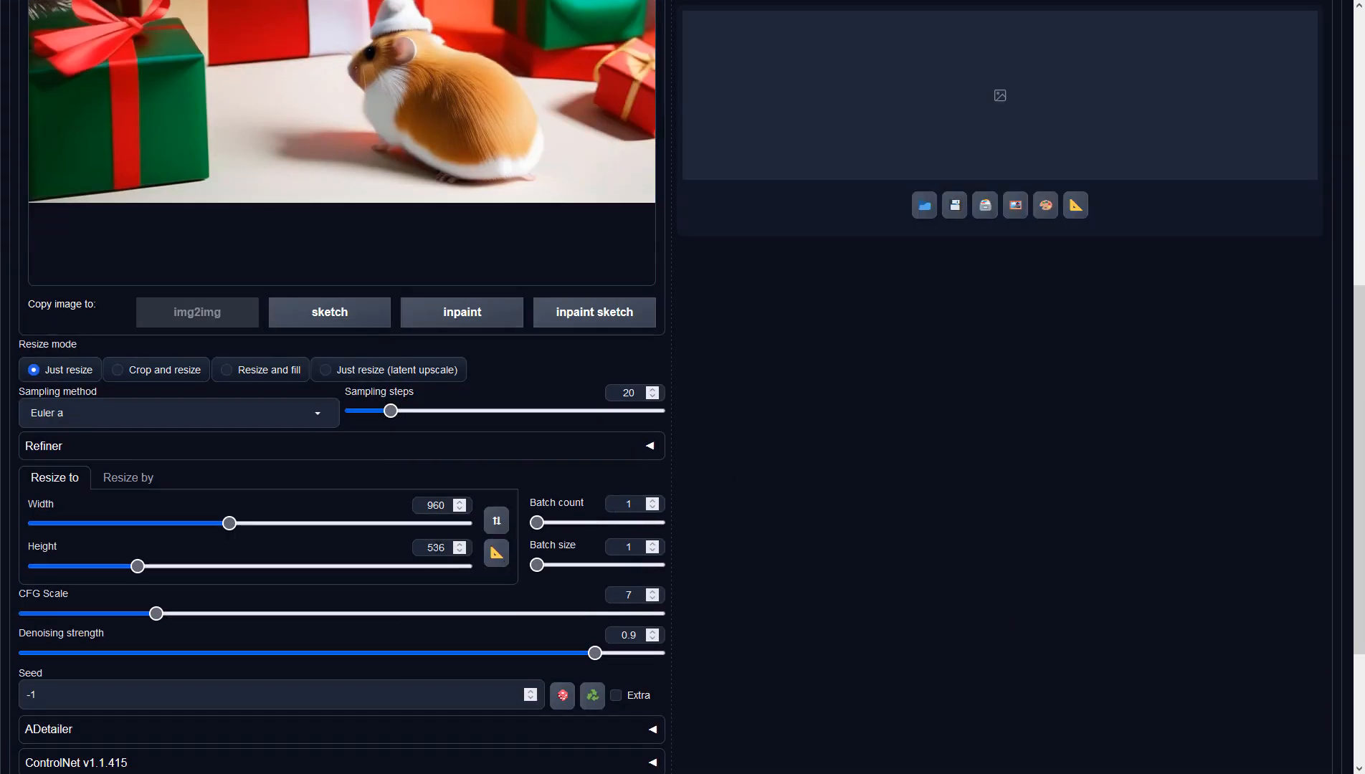
pyautogui.doubleClick(434, 548)
pyautogui.write('540')
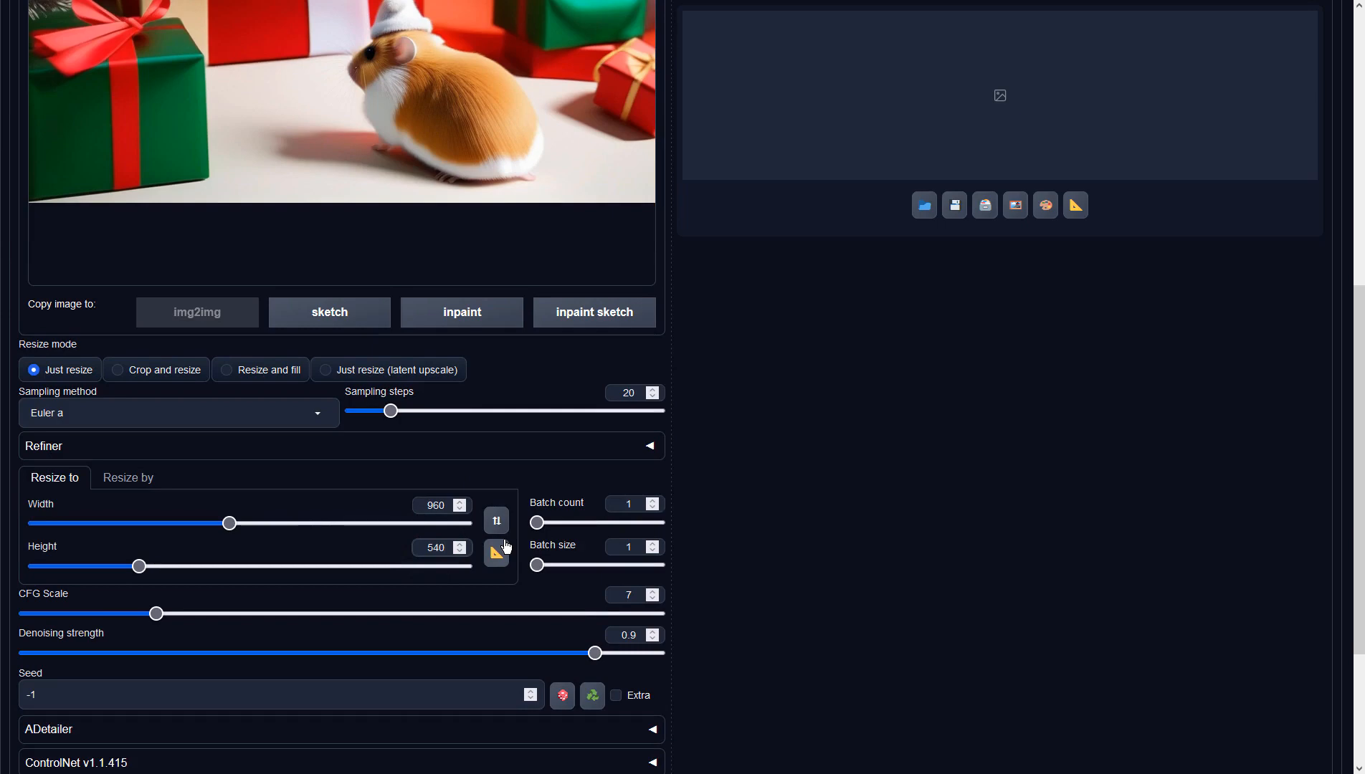
# - Generate the img2img version of the hamster image and inspect it enlarged
pyautogui.scroll(8, 867, 542)
pyautogui.click(1173, 136)
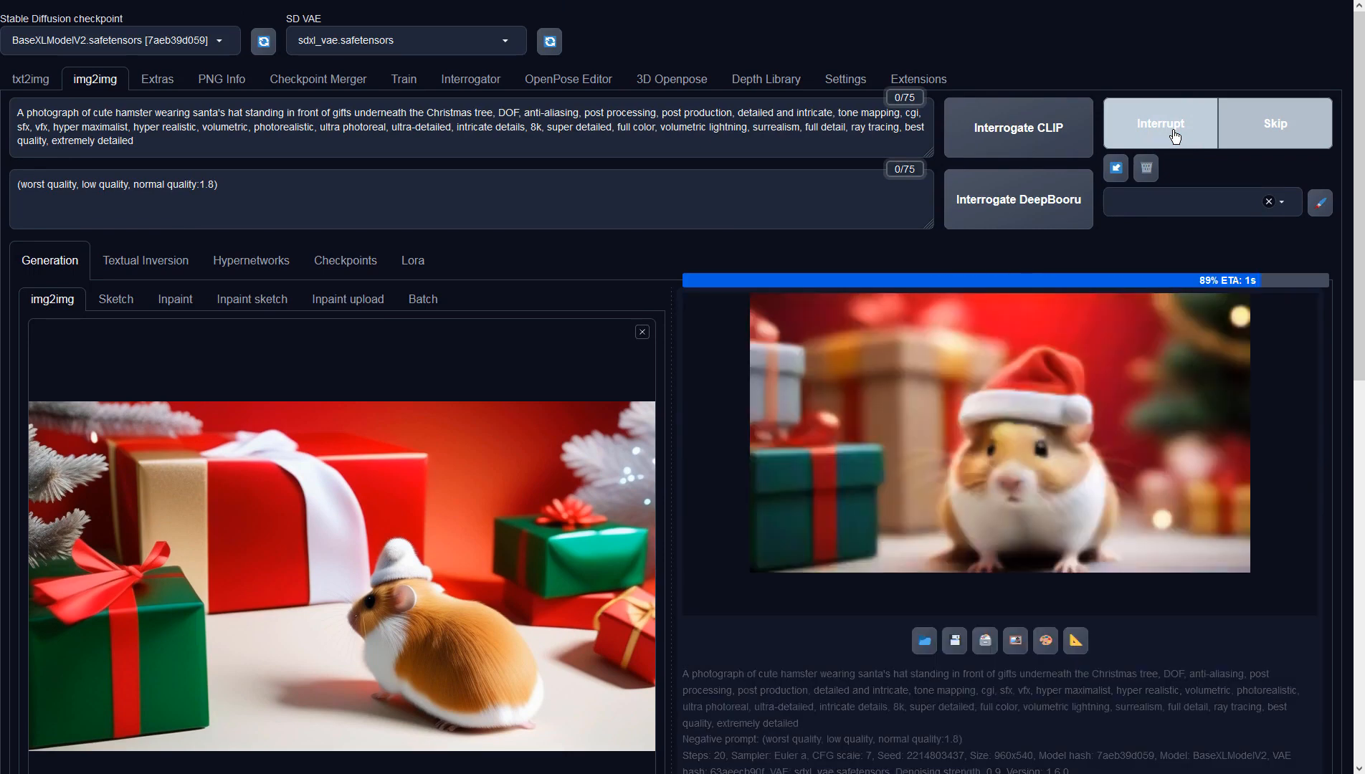
pyautogui.click(975, 387)
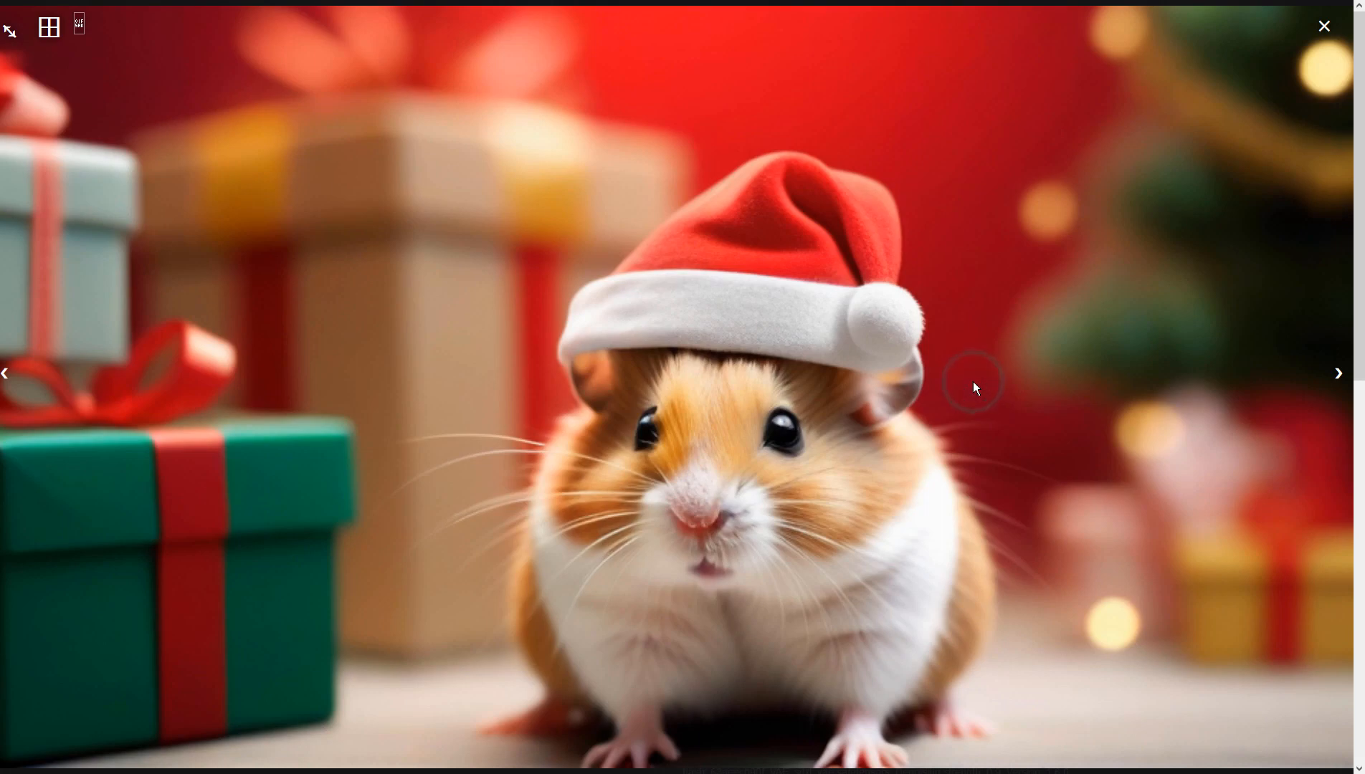
pyautogui.click(972, 382)
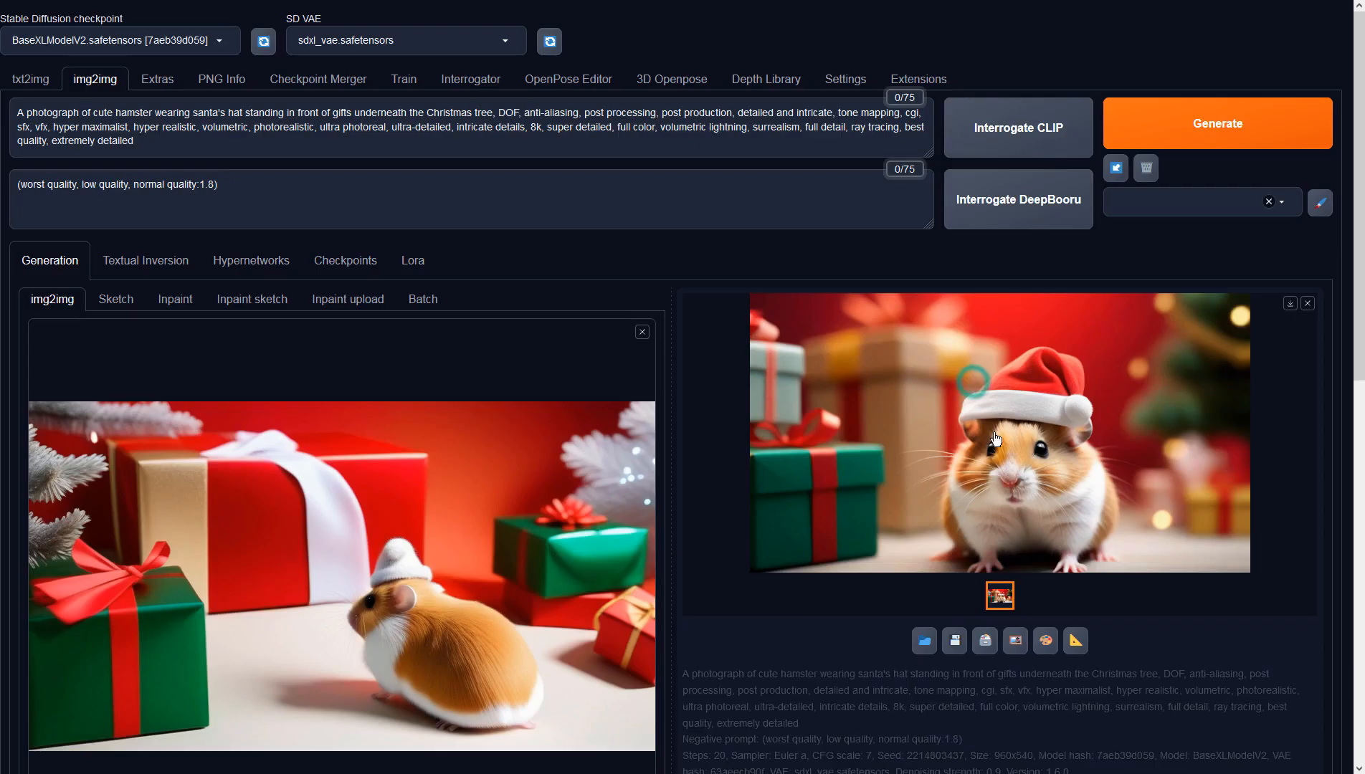
# - Send the front-facing hamster result back to img2img as the source, generate a new variation and inspect it enlarged
pyautogui.click(1017, 648)
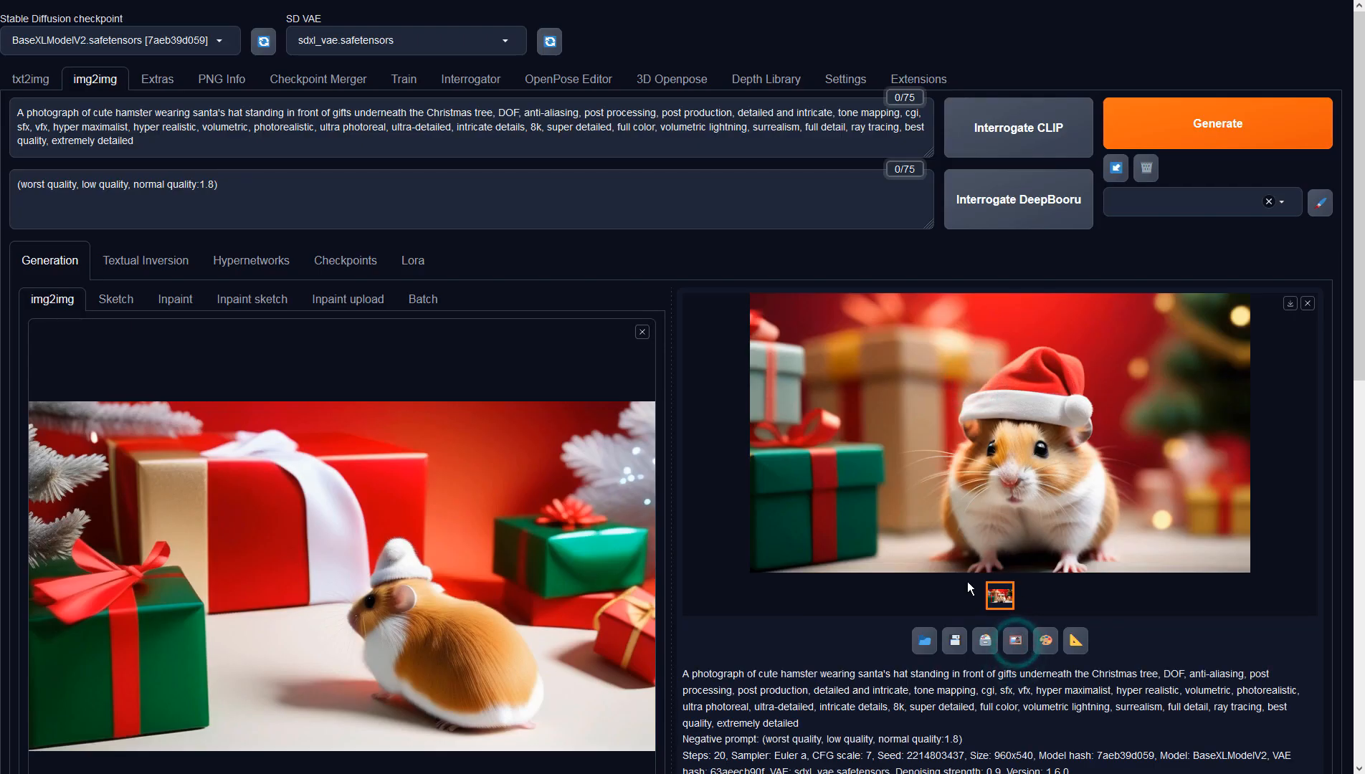
pyautogui.click(1145, 141)
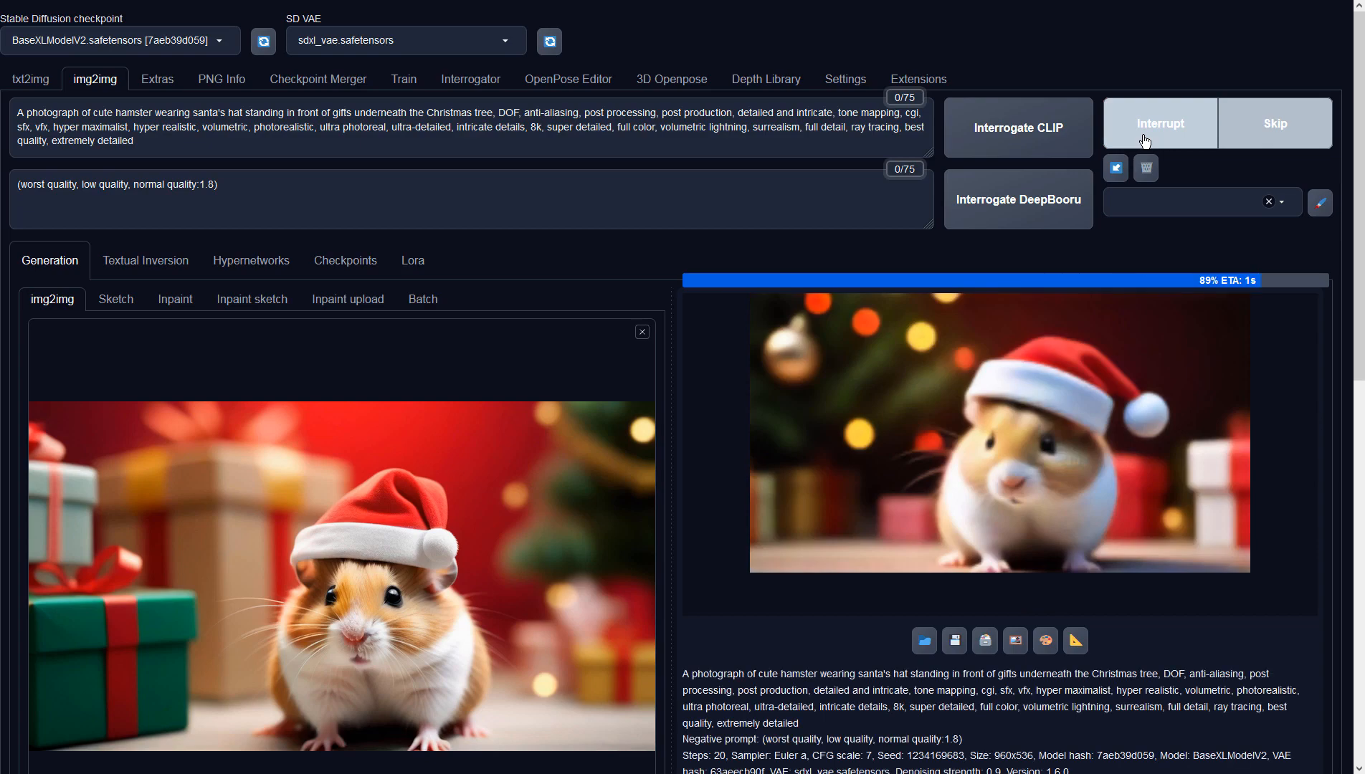
pyautogui.click(1039, 415)
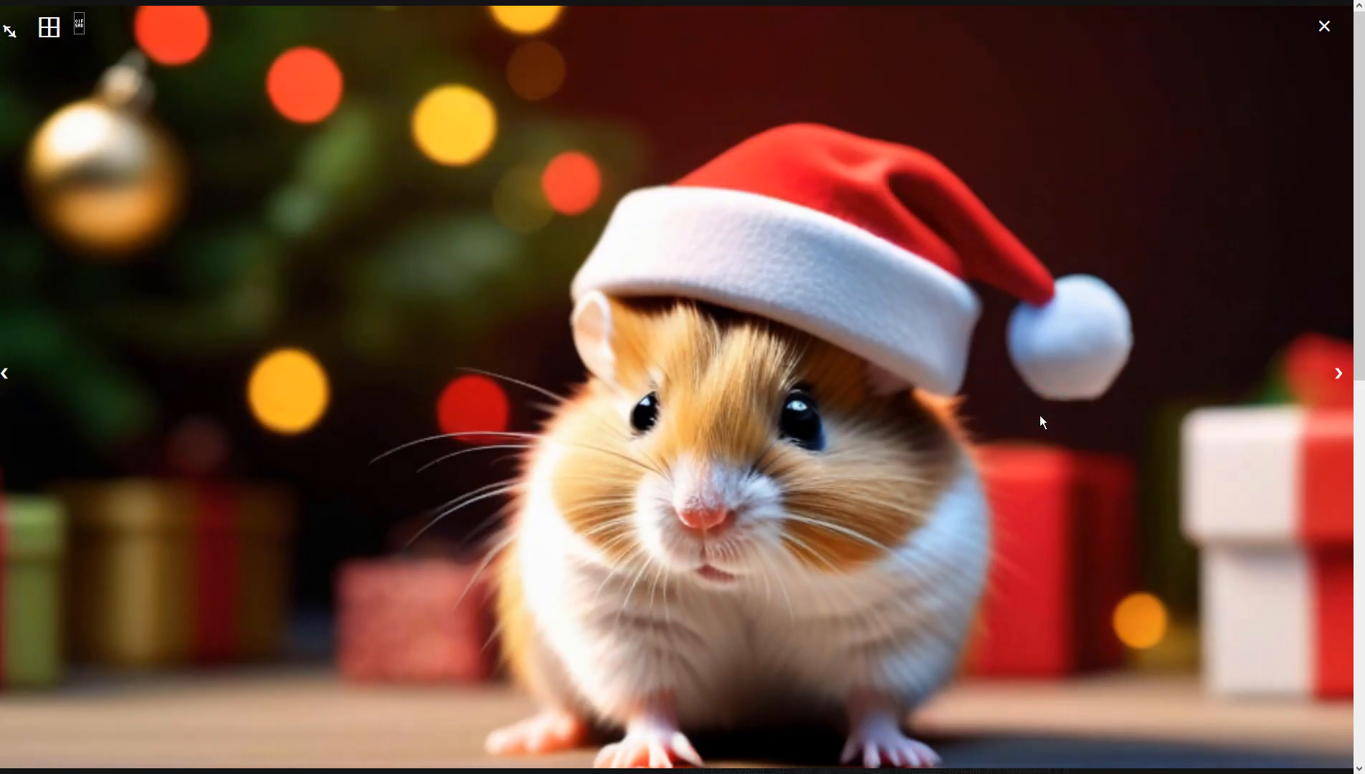
pyautogui.click(1041, 421)
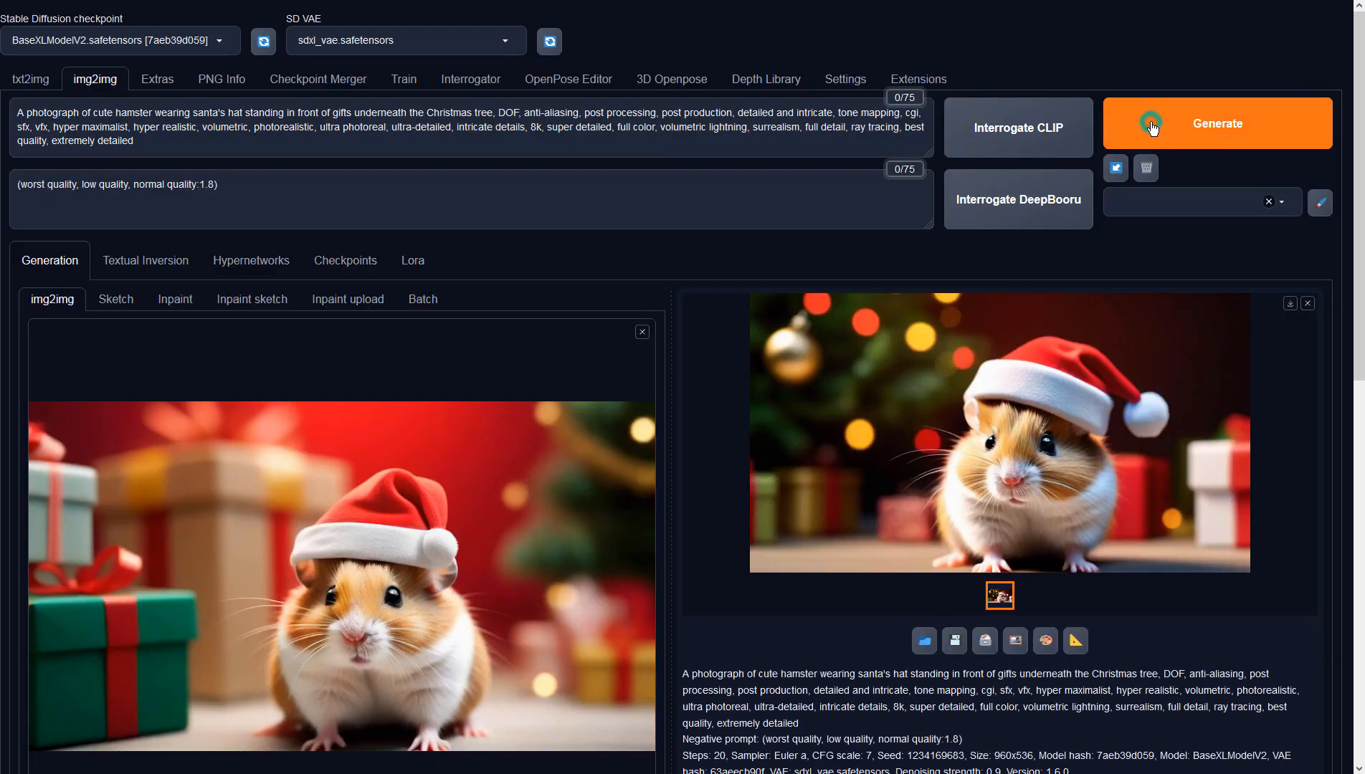
# - Generate two more variations from the same img2img source image and inspect each one enlarged
pyautogui.click(1152, 127)
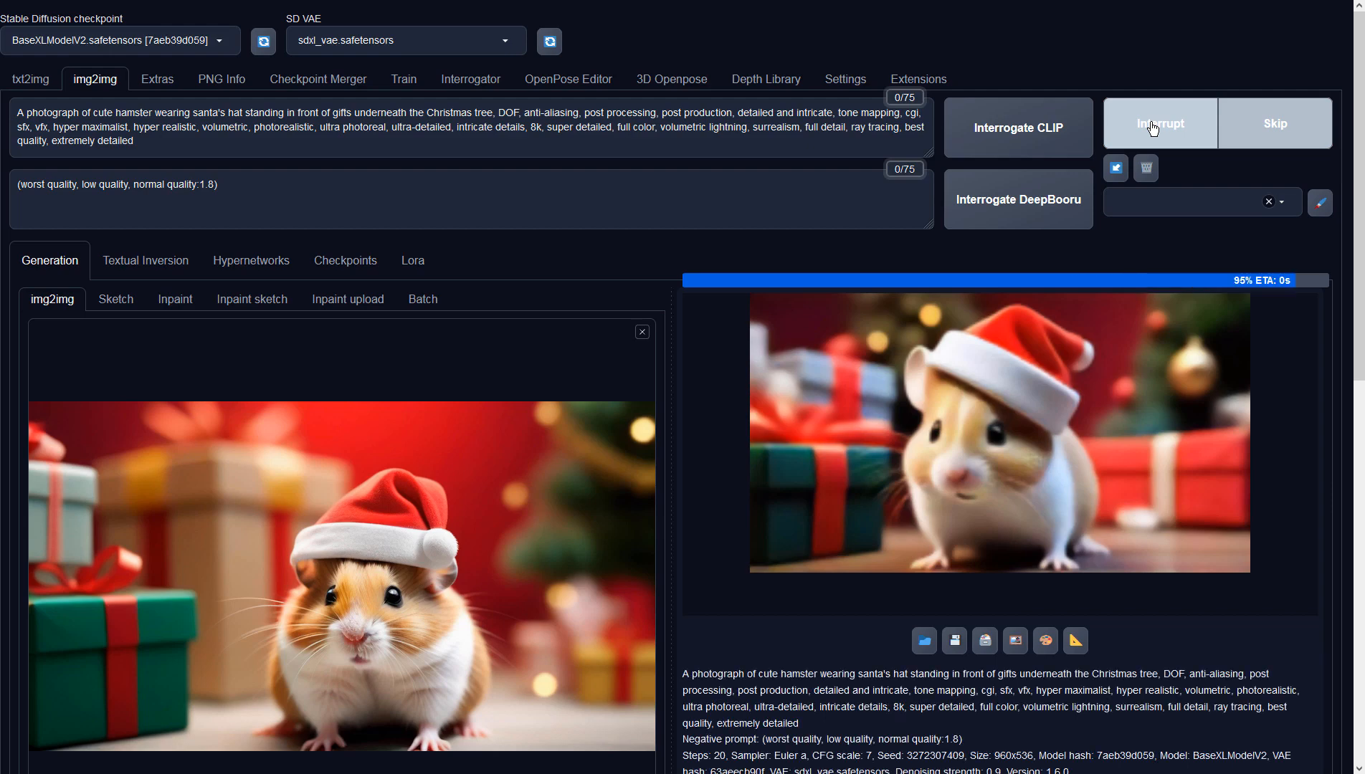
pyautogui.click(1075, 347)
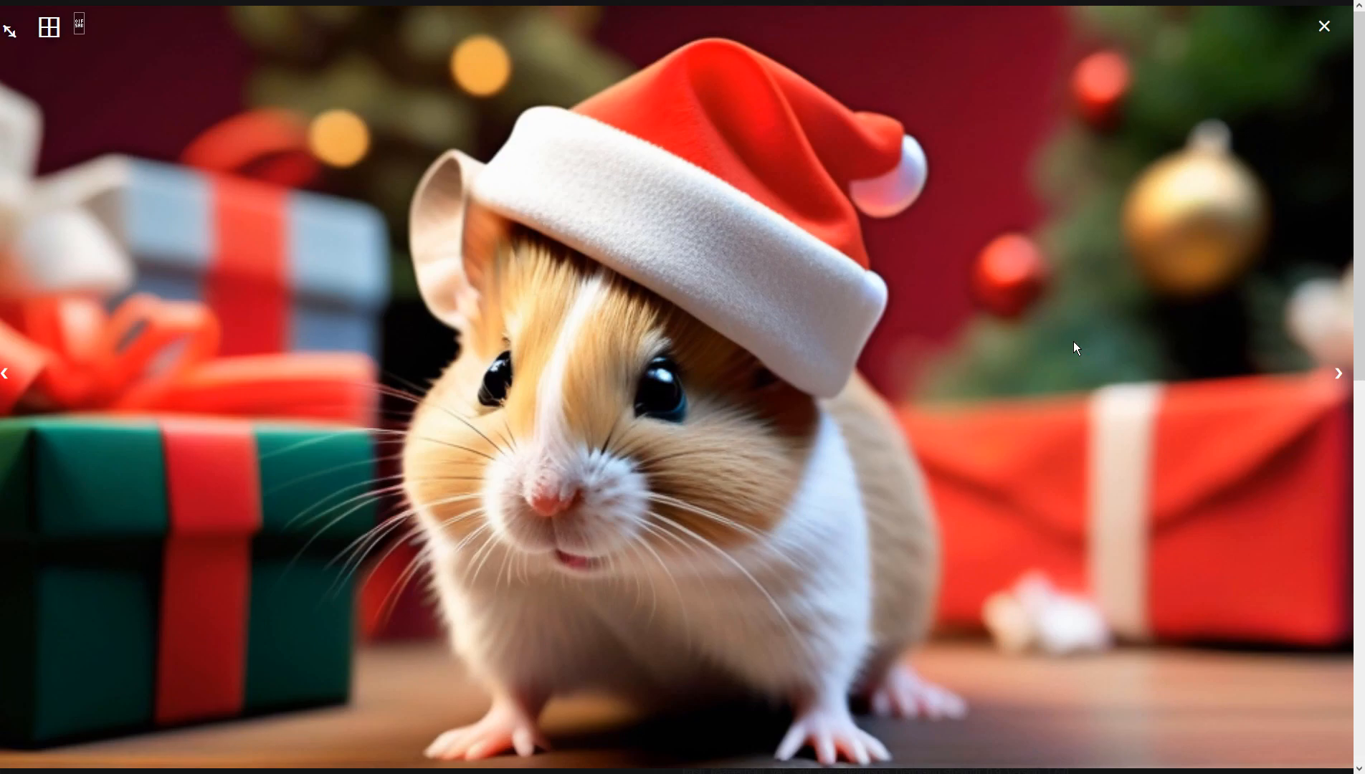
pyautogui.click(1076, 348)
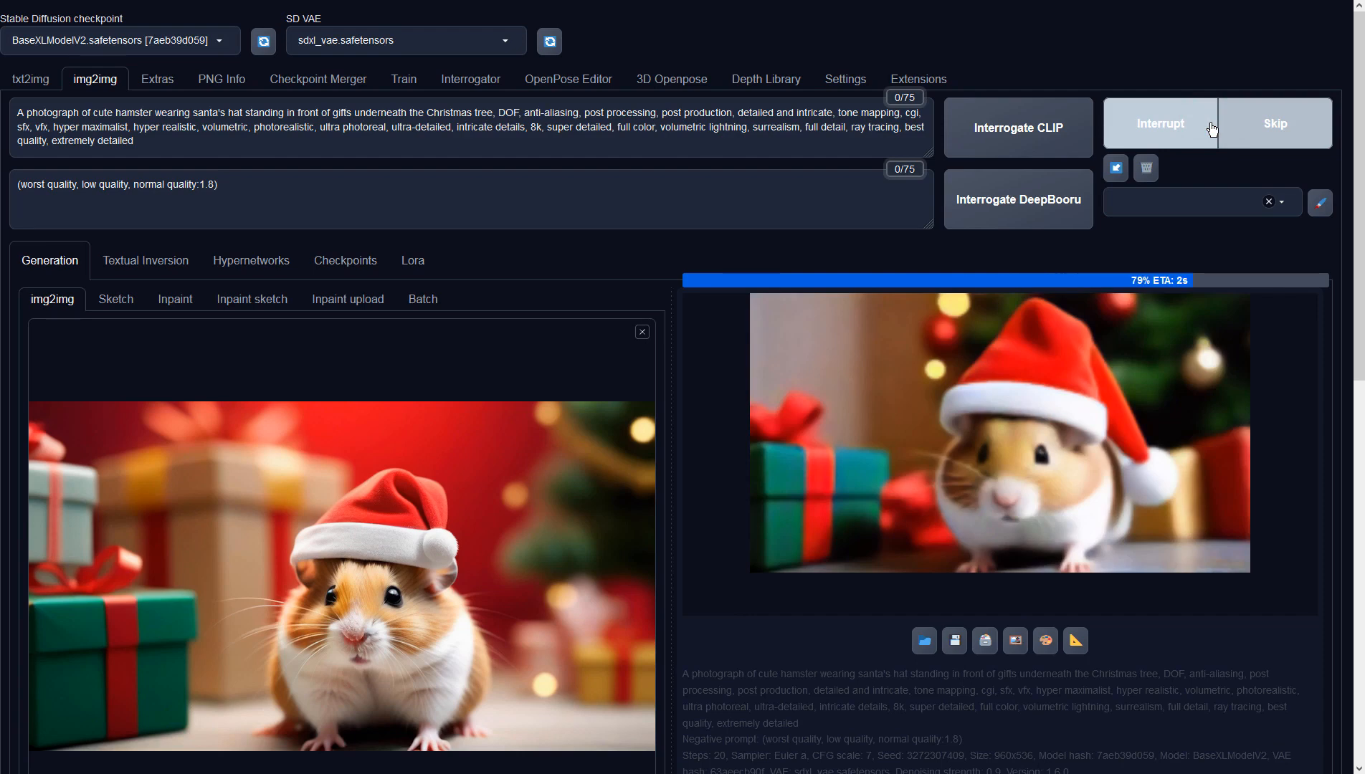
pyautogui.click(1091, 455)
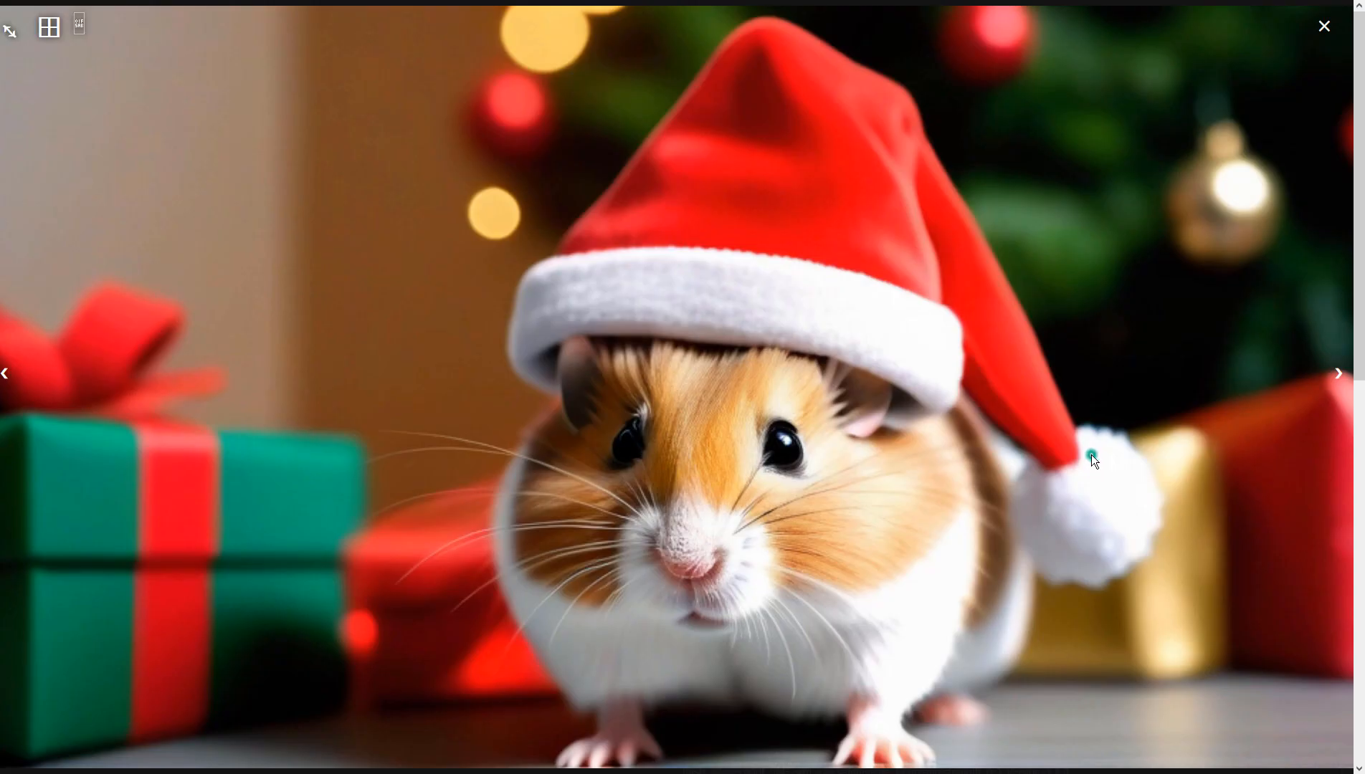